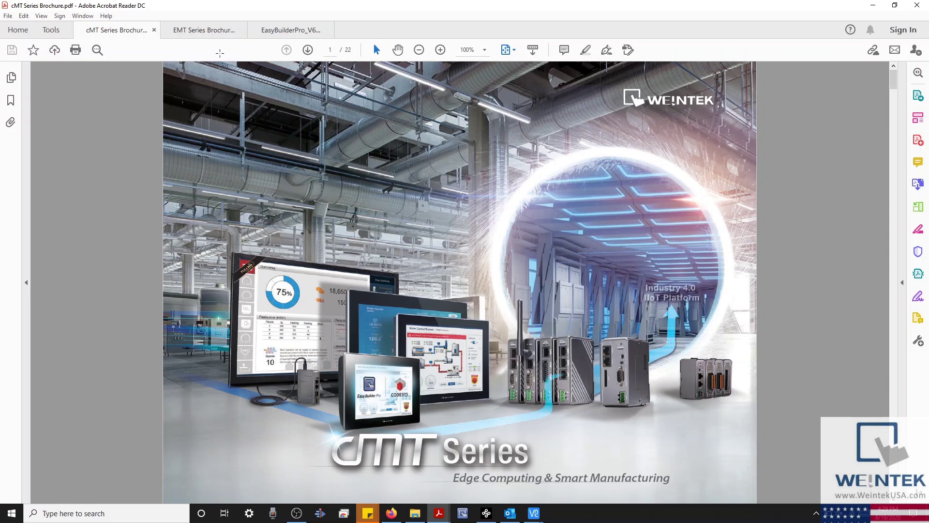
- Switch from the EMT brochure to the EasyBuilderPro manual's HMI comparison table, then start a Windows search
{"action": "left_click", "coordinate": [222, 26]}
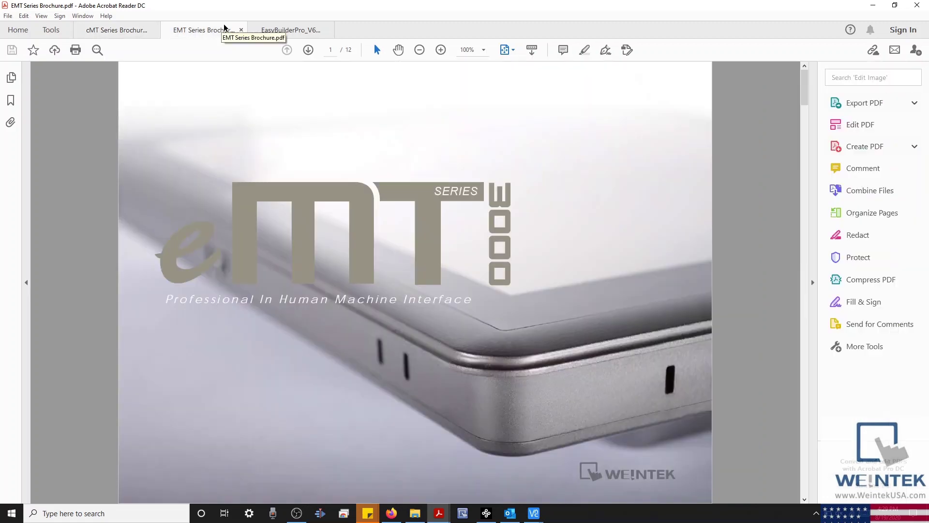
{"action": "left_click", "coordinate": [276, 27]}
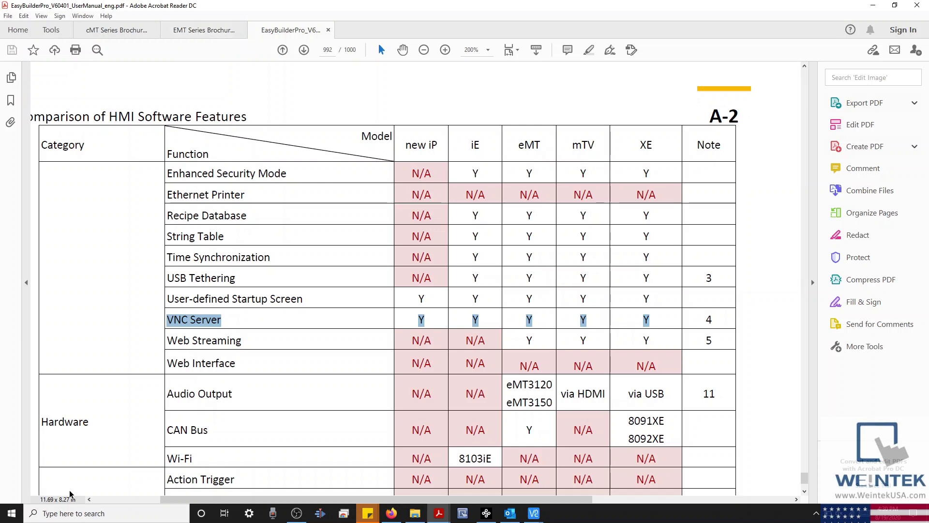
{"action": "left_click", "coordinate": [87, 514]}
- Search Windows for 'vnc' and bring forward the VNC Viewer session to the cMT3072
{"action": "type", "text": "vnc"}
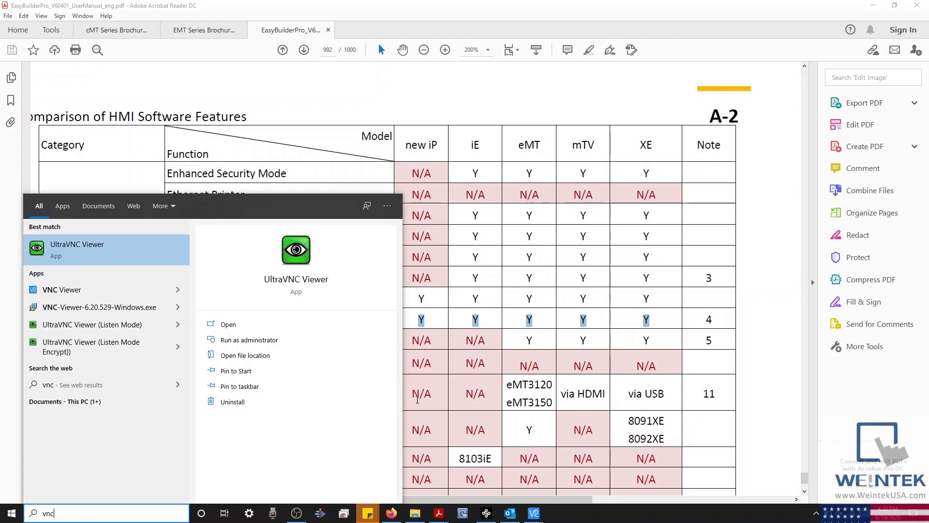
{"action": "mouse_move", "coordinate": [534, 514]}
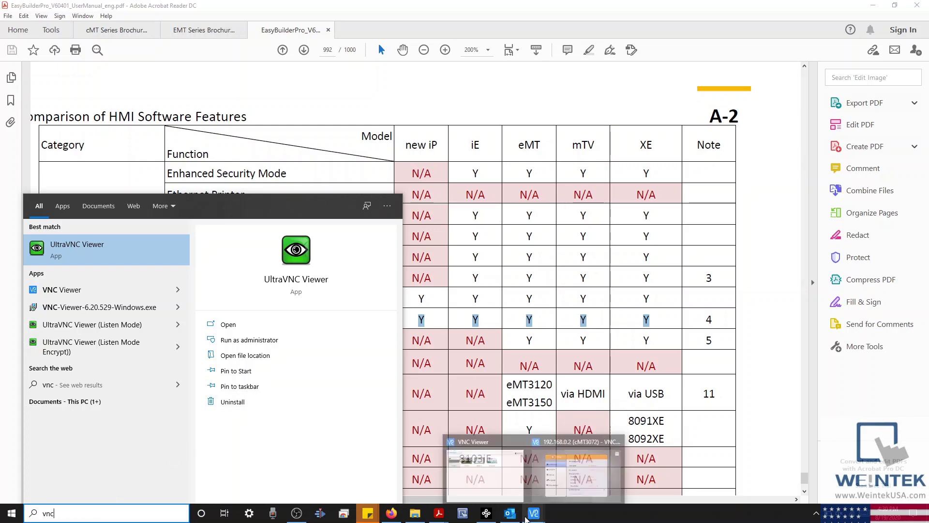
{"action": "left_click", "coordinate": [545, 486]}
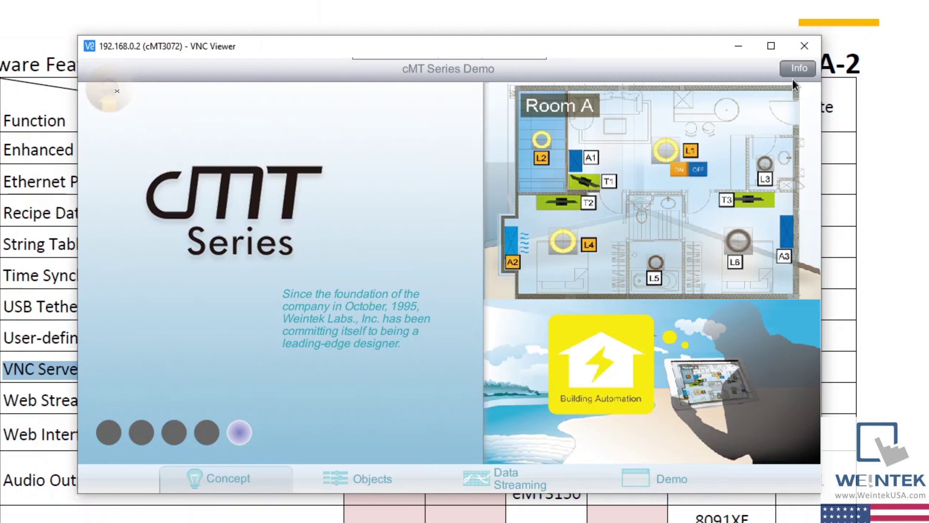
- Show the cMT3072's Setting Information page with machine type, OS version and IP 192.168.0.2
{"action": "left_click", "coordinate": [109, 89]}
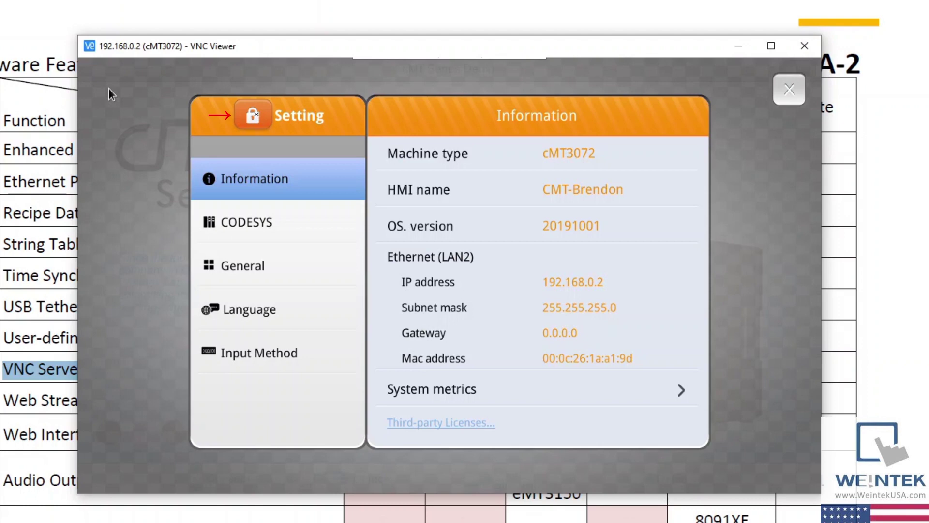
- Log in to the HMI's system settings with the six-digit system password
{"action": "left_click", "coordinate": [254, 116]}
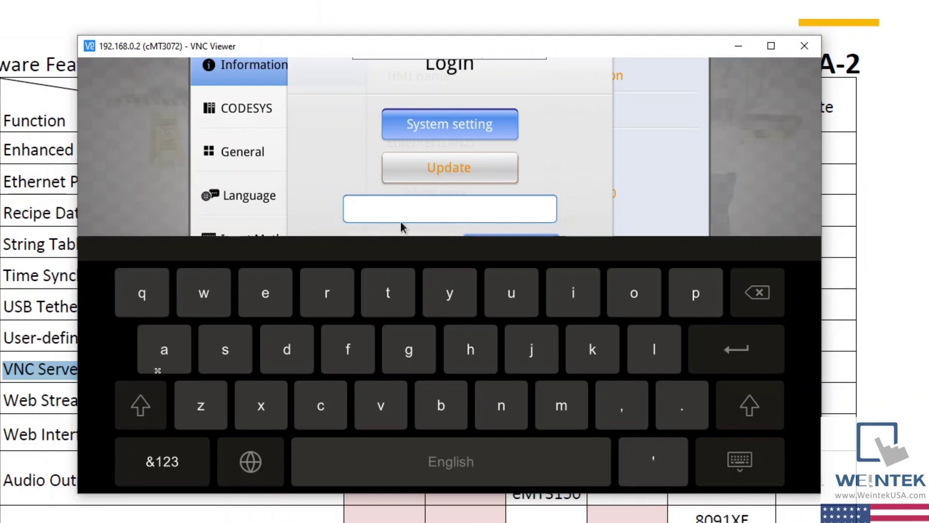
{"action": "left_click", "coordinate": [163, 464]}
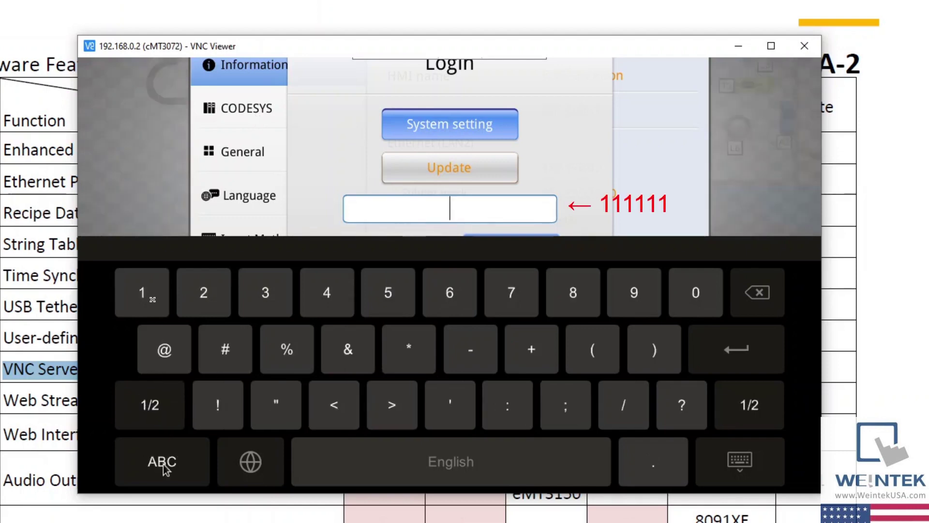
{"action": "left_click", "coordinate": [154, 303]}
{"action": "left_click", "coordinate": [154, 303]}
{"action": "left_click", "coordinate": [153, 301]}
{"action": "left_click", "coordinate": [153, 301]}
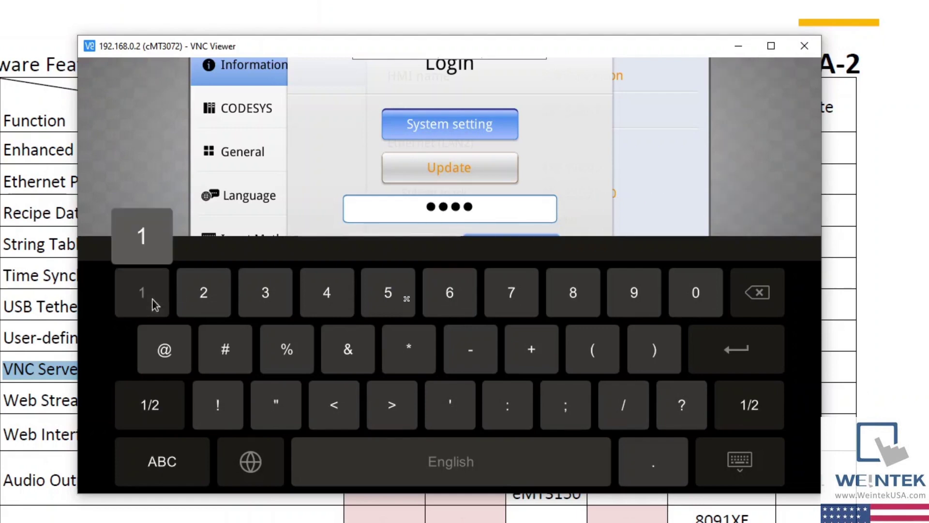
{"action": "left_click", "coordinate": [153, 300]}
{"action": "left_click", "coordinate": [152, 300]}
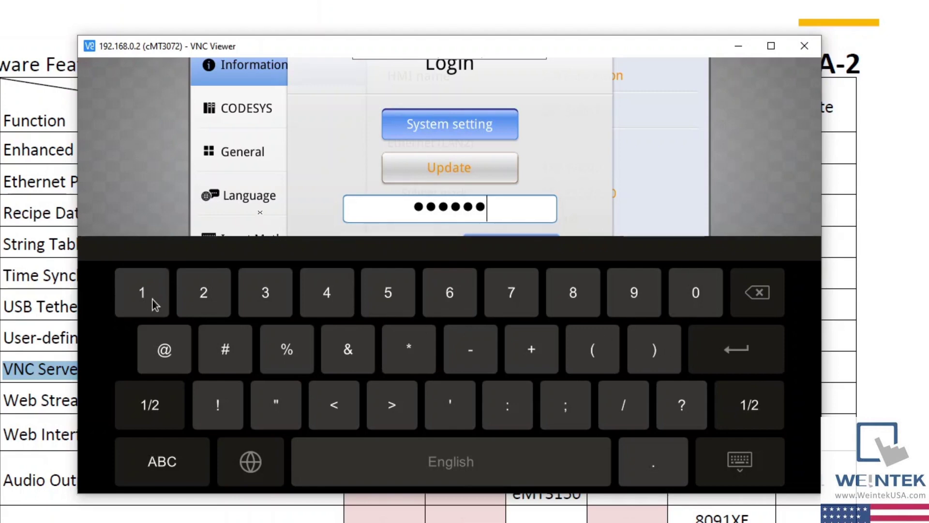
{"action": "left_click", "coordinate": [730, 349]}
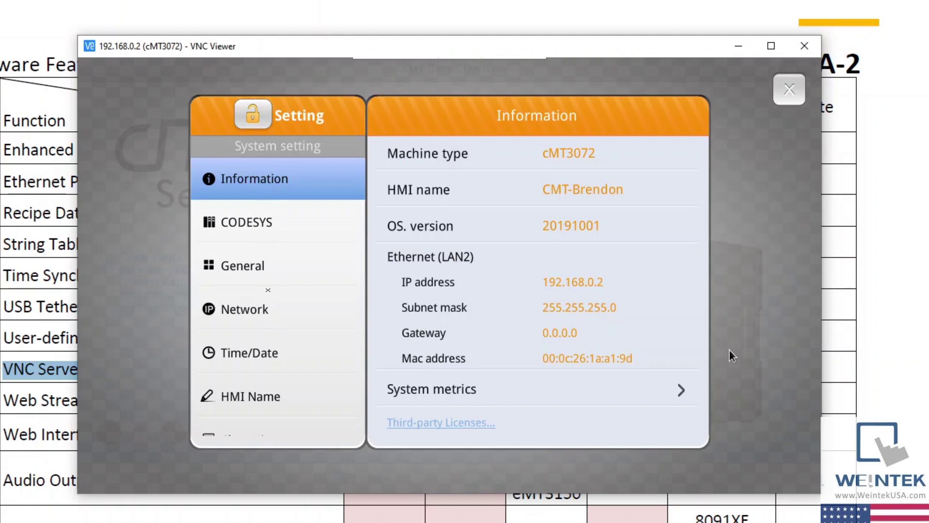
- Open the HMI's VNC Setting and set VNC login password to Password free
{"action": "left_click_drag", "start_coordinate": [268, 313], "coordinate": [268, 287]}
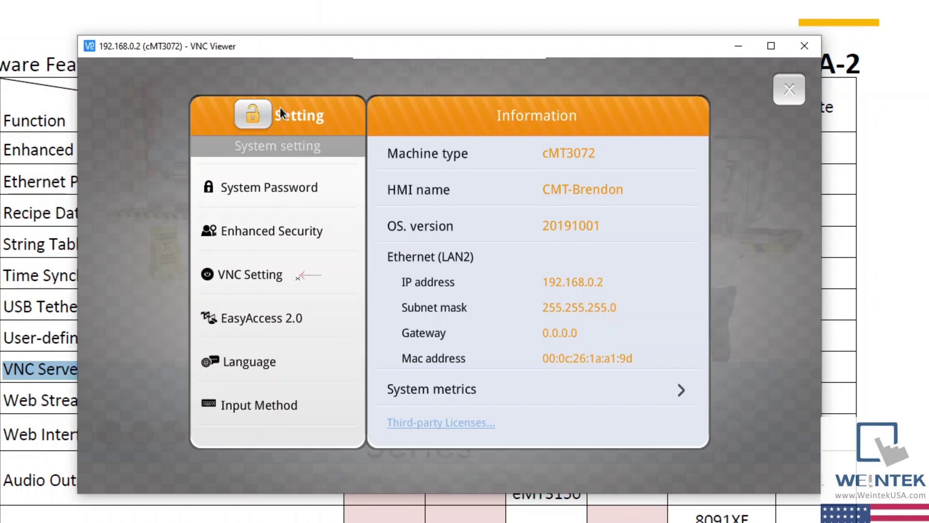
{"action": "left_click", "coordinate": [268, 287]}
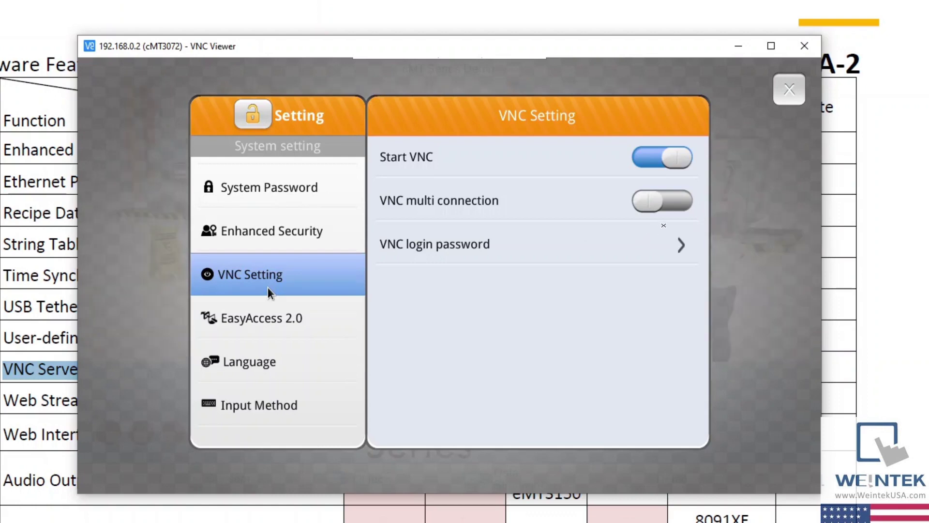
{"action": "left_click", "coordinate": [589, 237]}
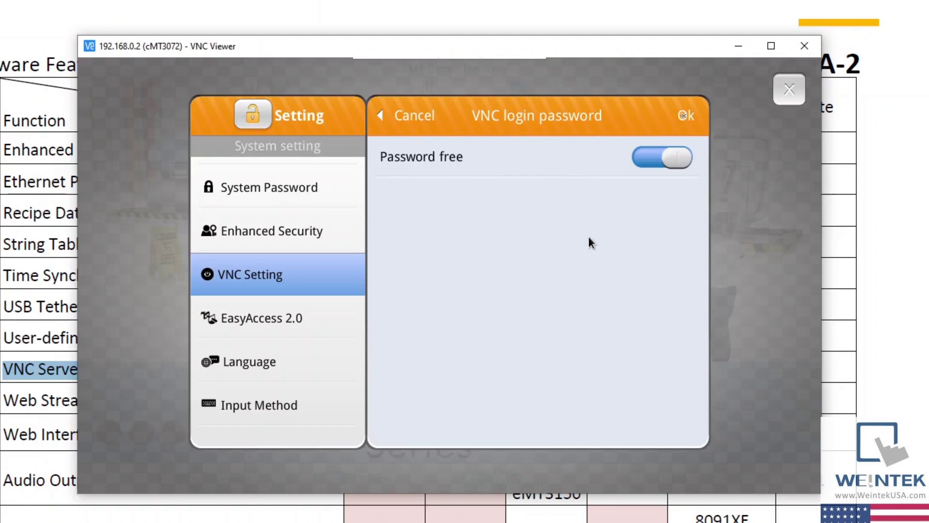
{"action": "left_click", "coordinate": [683, 115]}
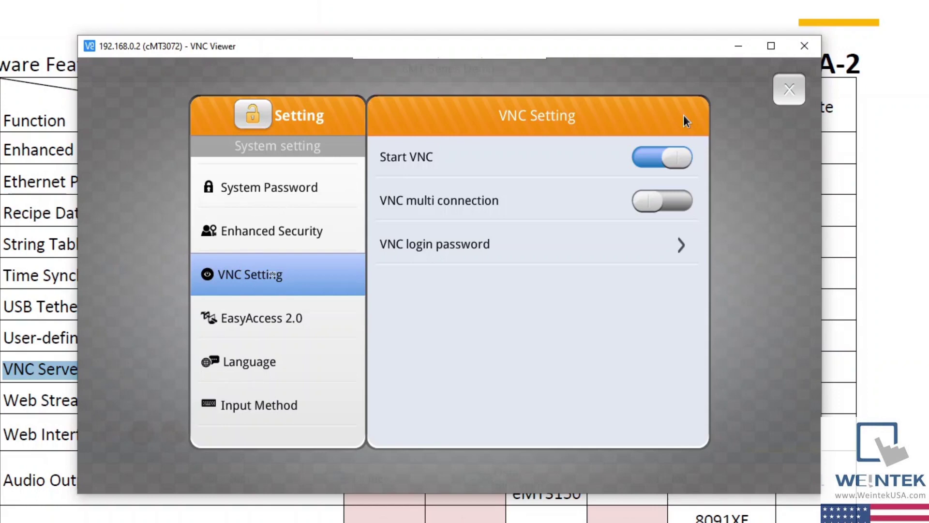
{"action": "scroll", "coordinate": [225, 434], "scroll_direction": "up", "scroll_amount": 2}
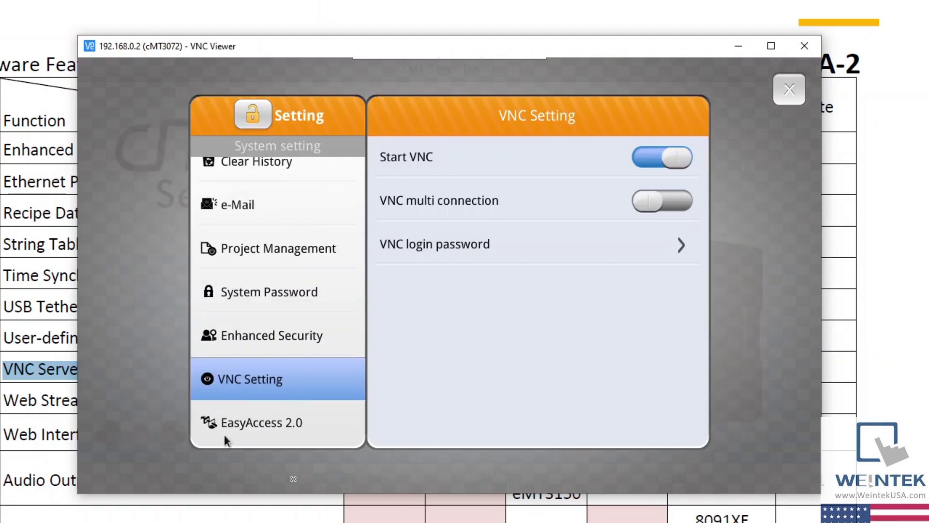
{"action": "scroll", "coordinate": [225, 435], "scroll_direction": "up", "scroll_amount": 5}
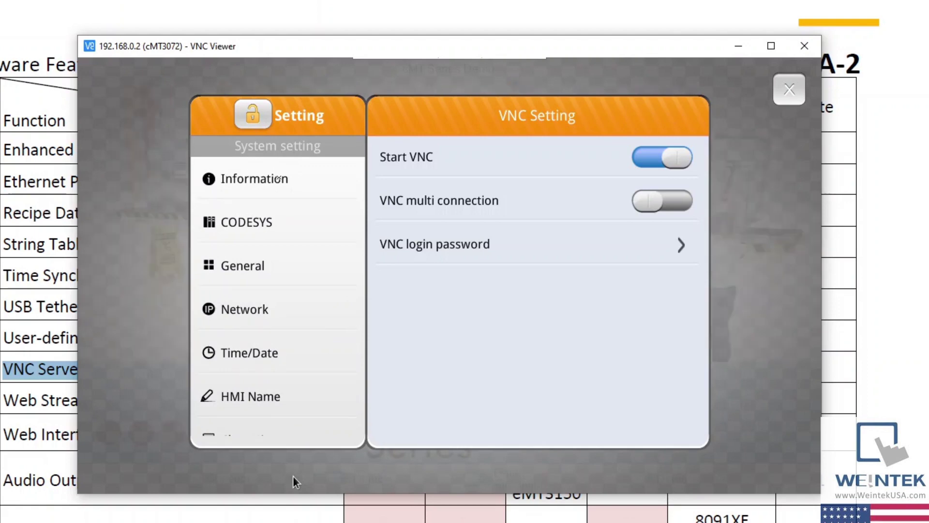
- Return to the Information page, then connect to the eMT3070 at 192.168.0.3 unencrypted
{"action": "left_click", "coordinate": [279, 179]}
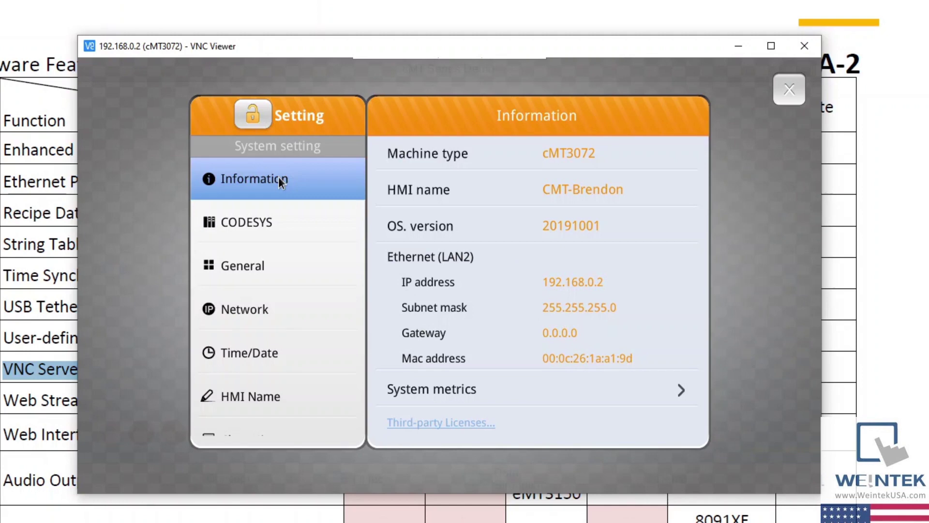
{"action": "left_click", "coordinate": [509, 522]}
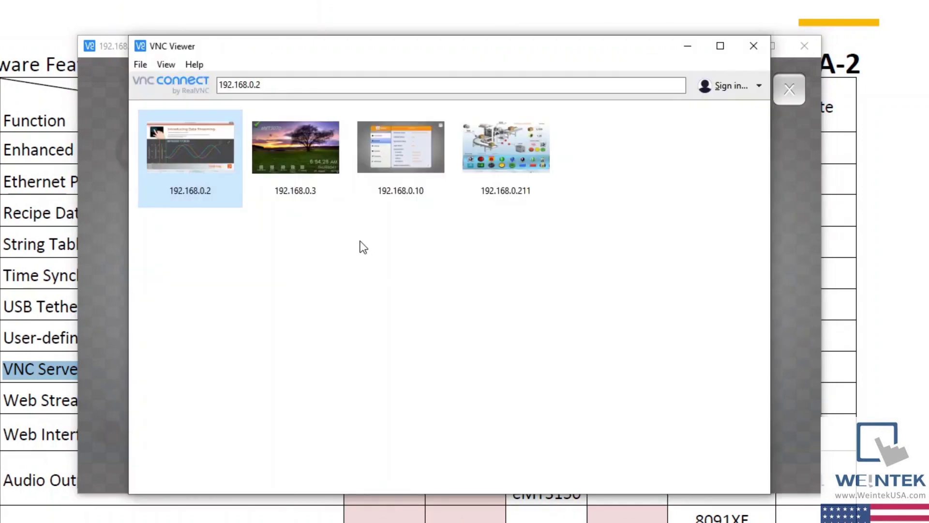
{"action": "double_click", "coordinate": [300, 169]}
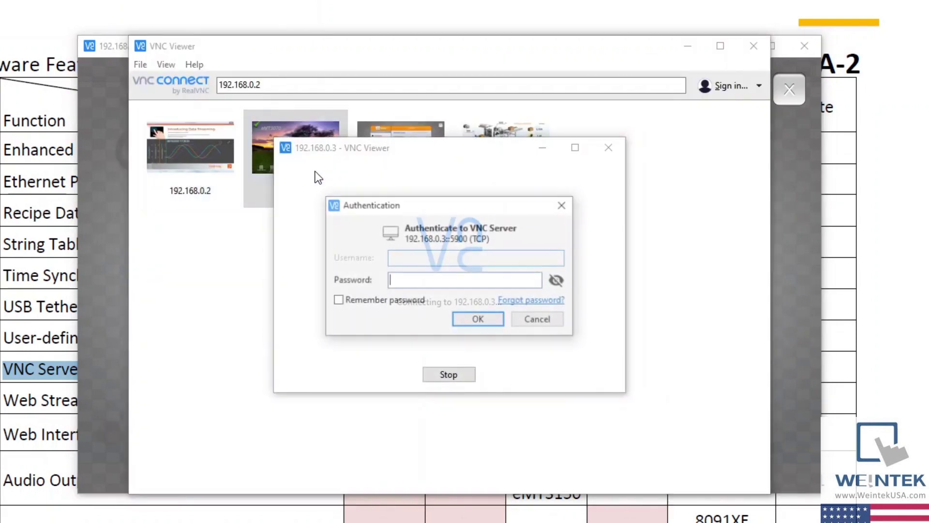
{"action": "key", "text": "Return"}
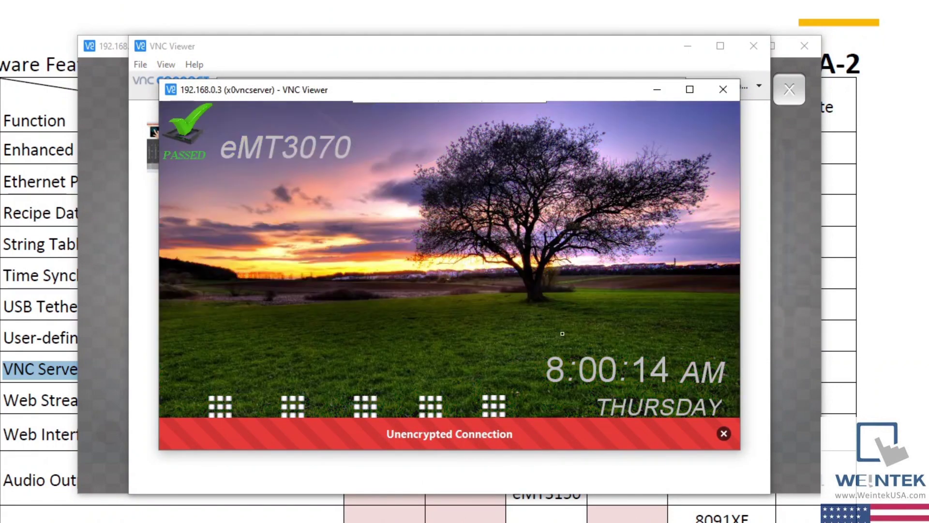
{"action": "left_click", "coordinate": [724, 433]}
- Expand the eMT3070's taskbar and open System settings to get the password prompt
{"action": "mouse_move", "coordinate": [727, 442]}
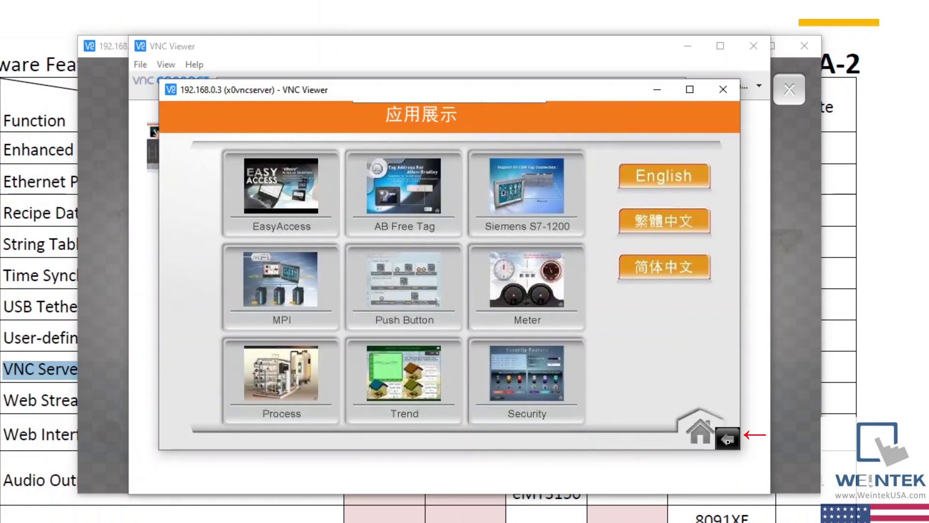
{"action": "left_click", "coordinate": [728, 440]}
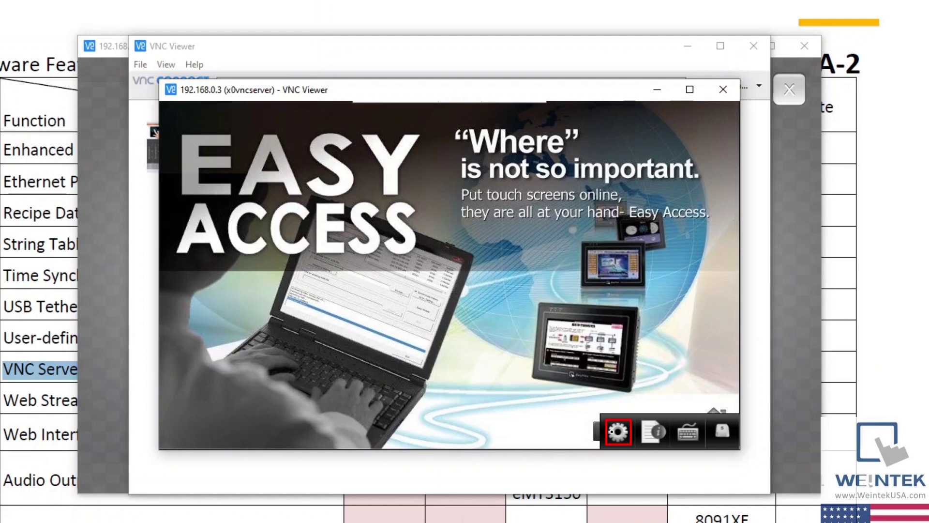
{"action": "left_click", "coordinate": [618, 431]}
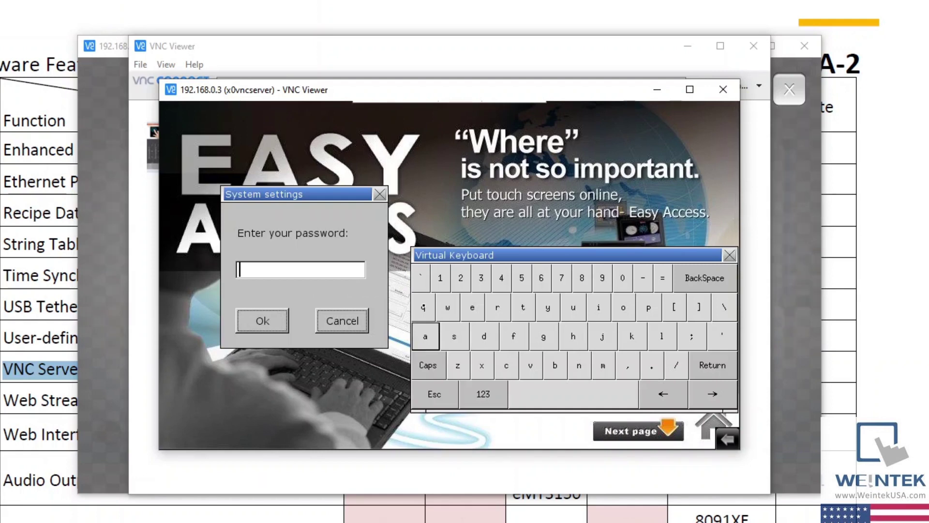
- Unlock the eMT3070's system settings with the password and move past the Network tab
{"action": "left_click", "coordinate": [444, 283]}
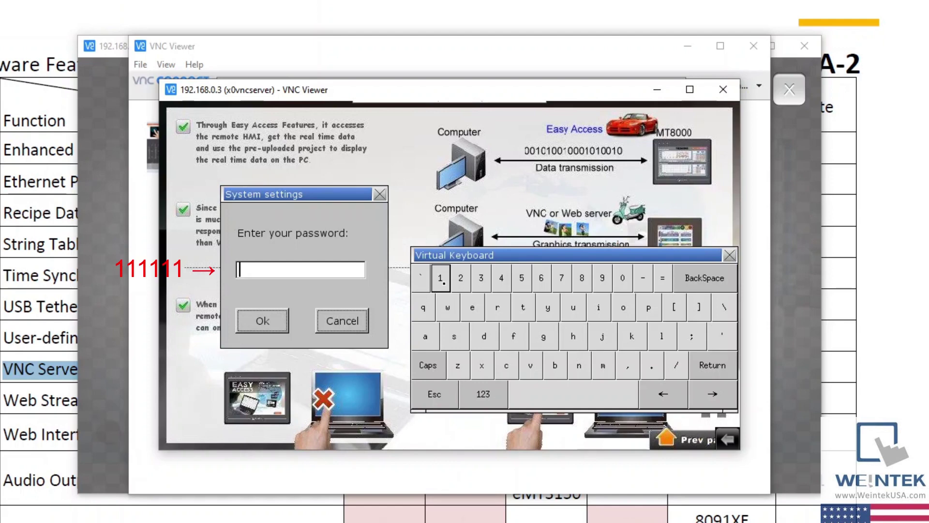
{"action": "left_click", "coordinate": [444, 283]}
{"action": "left_click", "coordinate": [444, 283]}
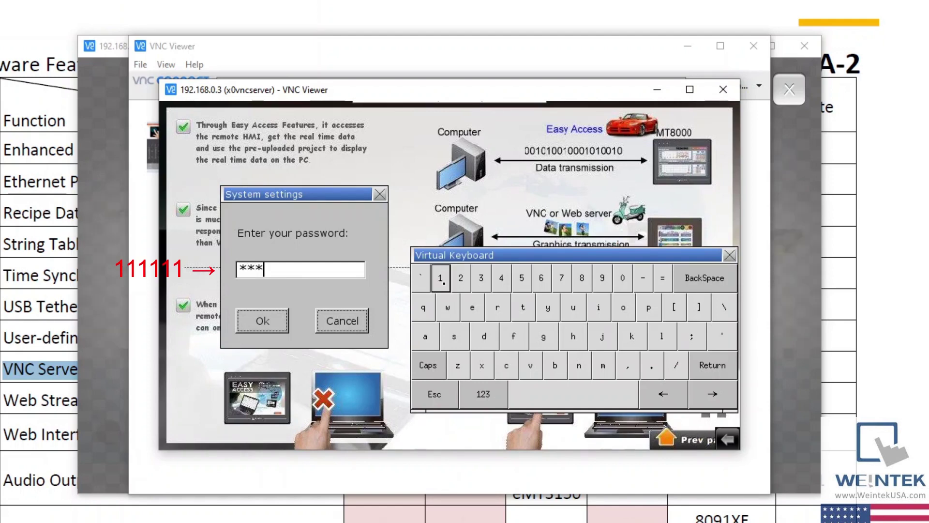
{"action": "left_click", "coordinate": [444, 283]}
{"action": "left_click", "coordinate": [444, 284]}
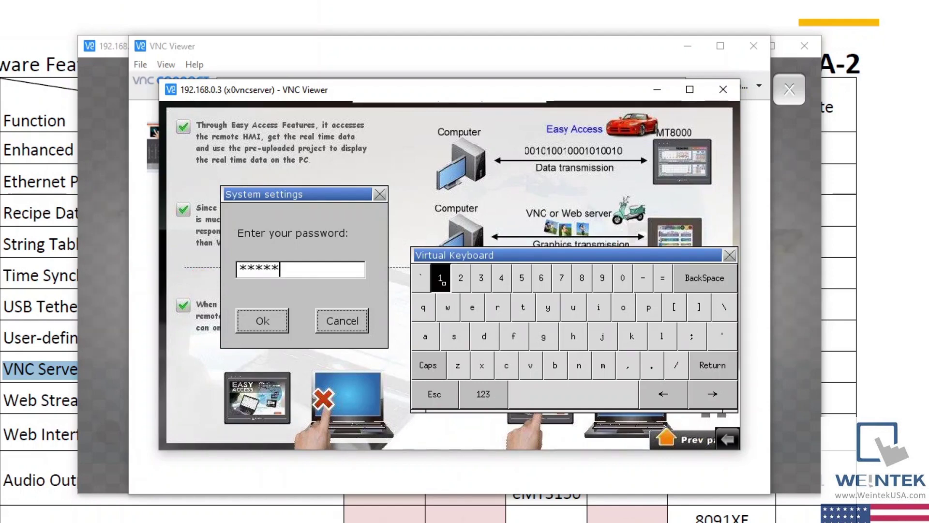
{"action": "left_click", "coordinate": [444, 283]}
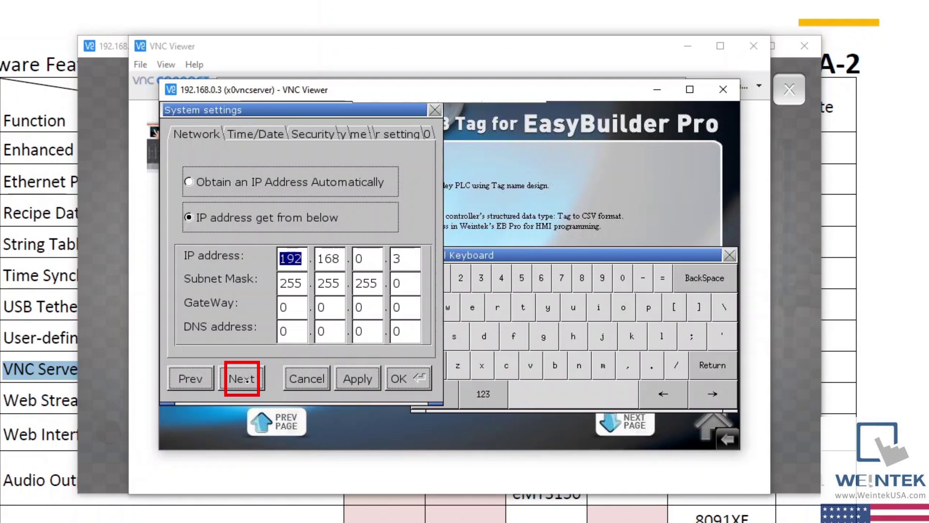
{"action": "left_click", "coordinate": [247, 380]}
- Advance through the settings tabs to VNC server setting and open the VNC login password form
{"action": "left_click", "coordinate": [247, 381]}
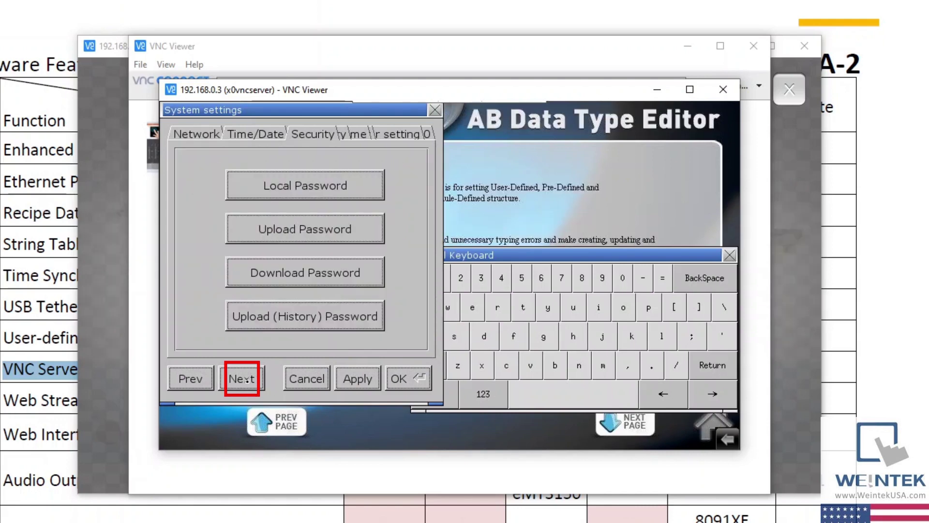
{"action": "left_click", "coordinate": [247, 380]}
{"action": "left_click", "coordinate": [247, 381]}
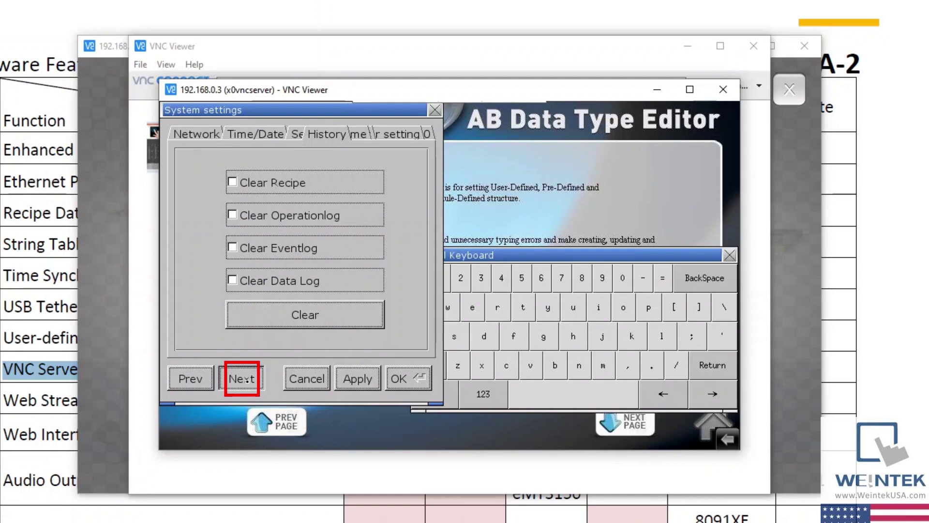
{"action": "left_click", "coordinate": [247, 381]}
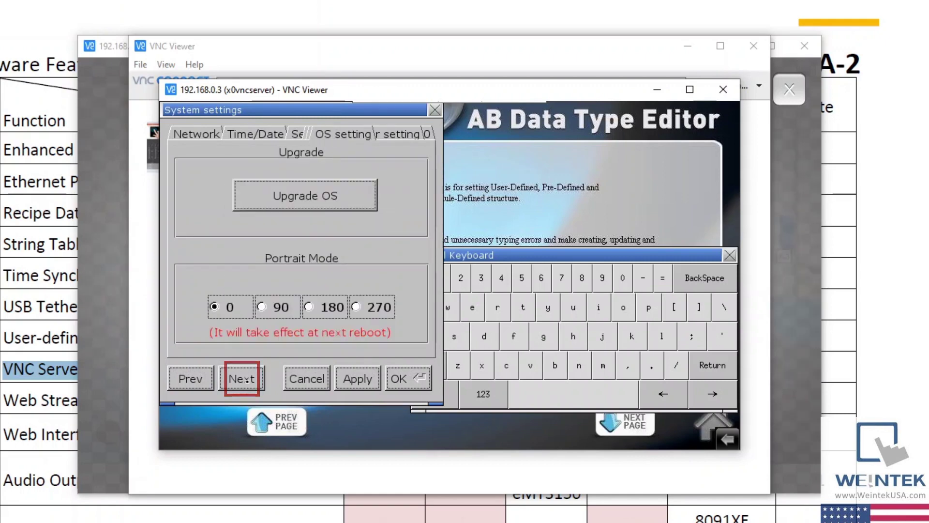
{"action": "left_click", "coordinate": [247, 381]}
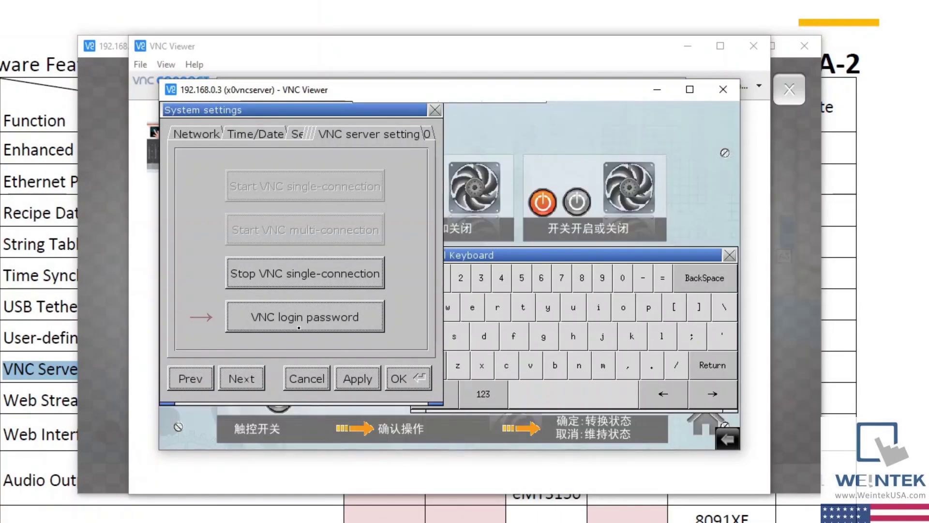
{"action": "left_click", "coordinate": [299, 328]}
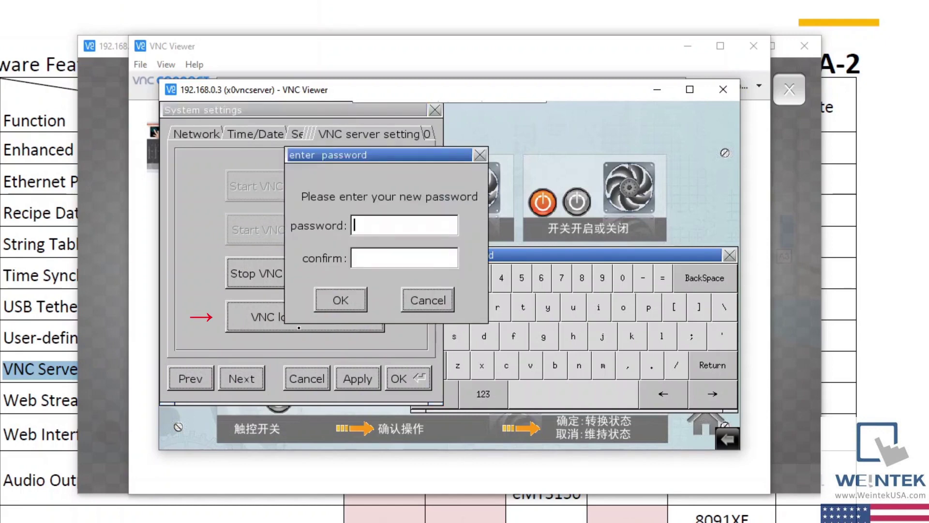
- Enter and confirm a new VNC login password, then apply the VNC server settings
{"action": "left_click_drag", "start_coordinate": [386, 160], "coordinate": [480, 131]}
{"action": "left_click_drag", "start_coordinate": [631, 256], "coordinate": [612, 272]}
{"action": "left_click", "coordinate": [419, 295]}
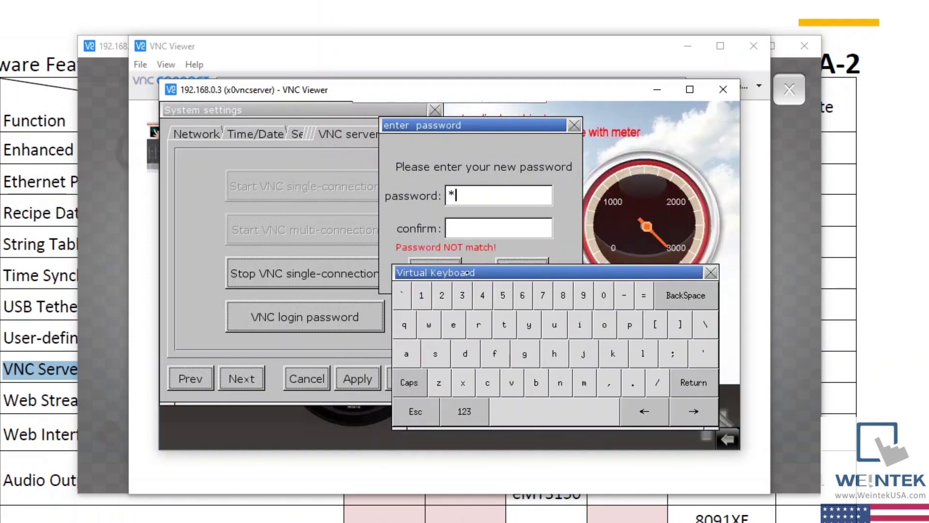
{"action": "left_click", "coordinate": [484, 231]}
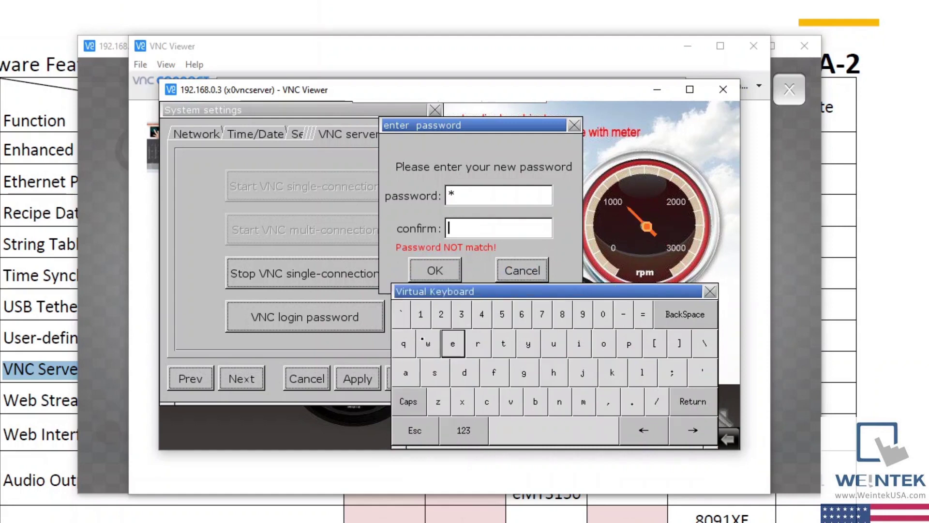
{"action": "left_click", "coordinate": [421, 314]}
{"action": "left_click", "coordinate": [438, 278]}
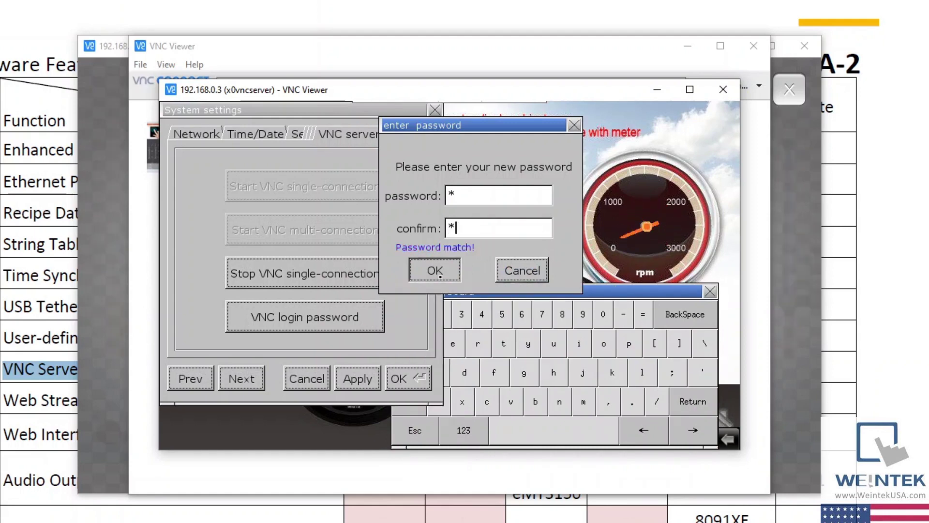
{"action": "left_click", "coordinate": [359, 380]}
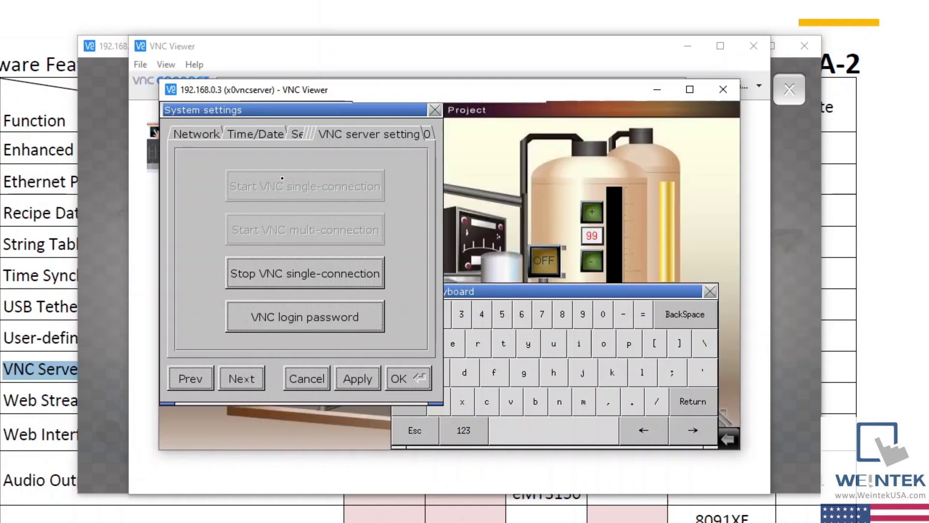
- Review the HMI's network IP, close its System settings, and bring up Windows search
{"action": "left_click", "coordinate": [197, 134]}
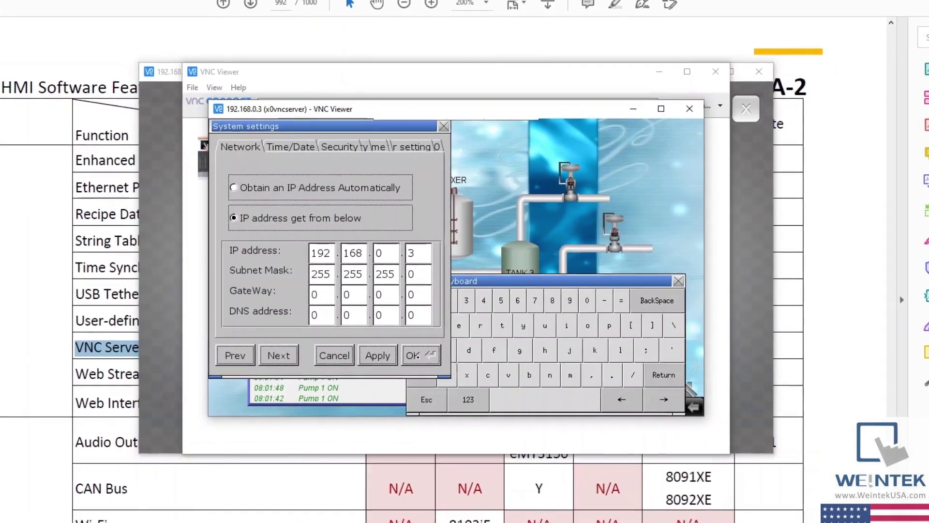
{"action": "left_click", "coordinate": [416, 360]}
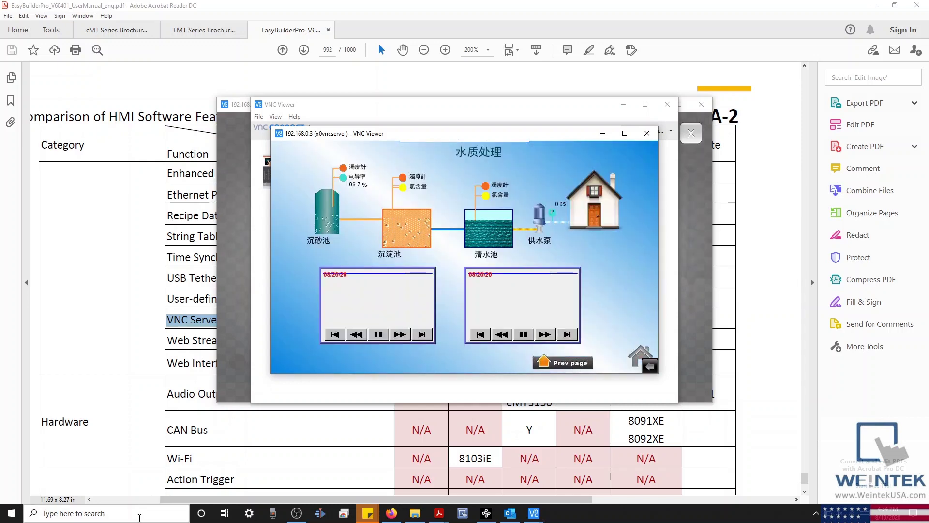
{"action": "left_click", "coordinate": [140, 517]}
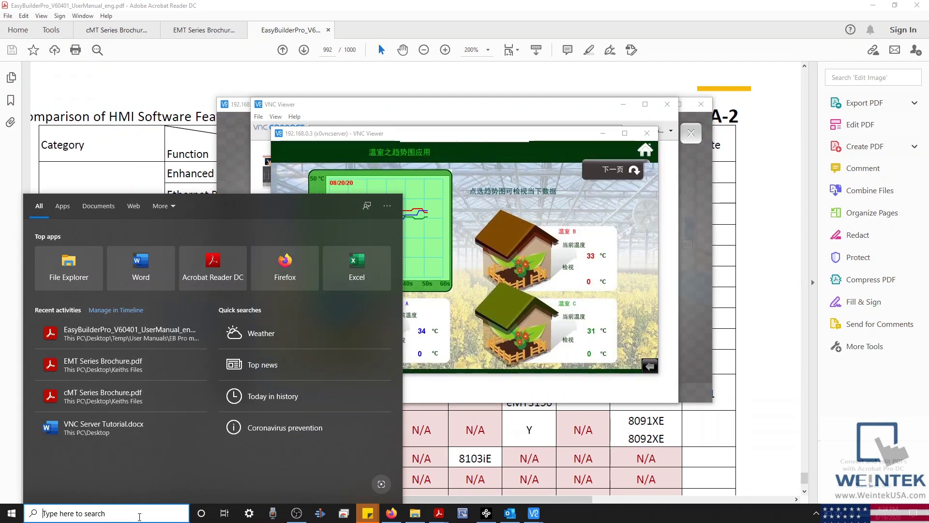
- Launch Control Panel and reach the Ethernet adapter's Properties through Network and Sharing Center
{"action": "type", "text": "Contr"}
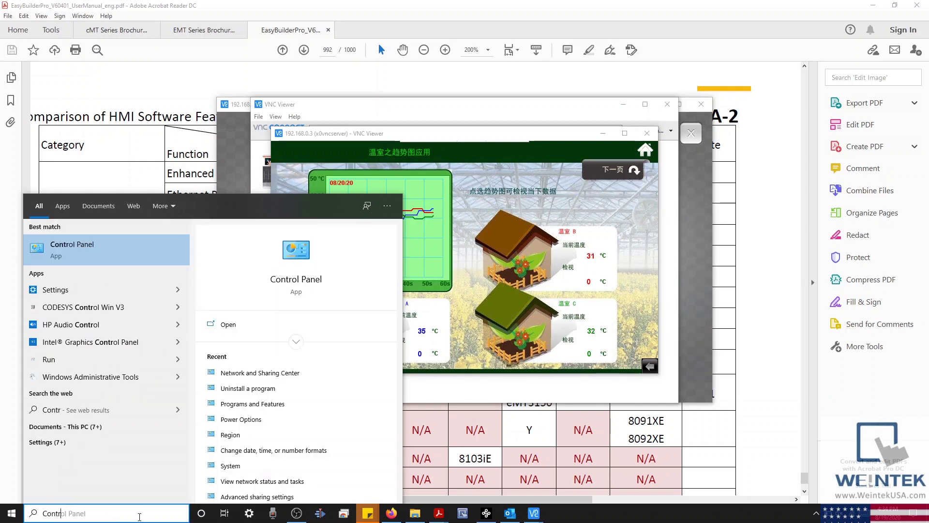
{"action": "key", "text": "Return"}
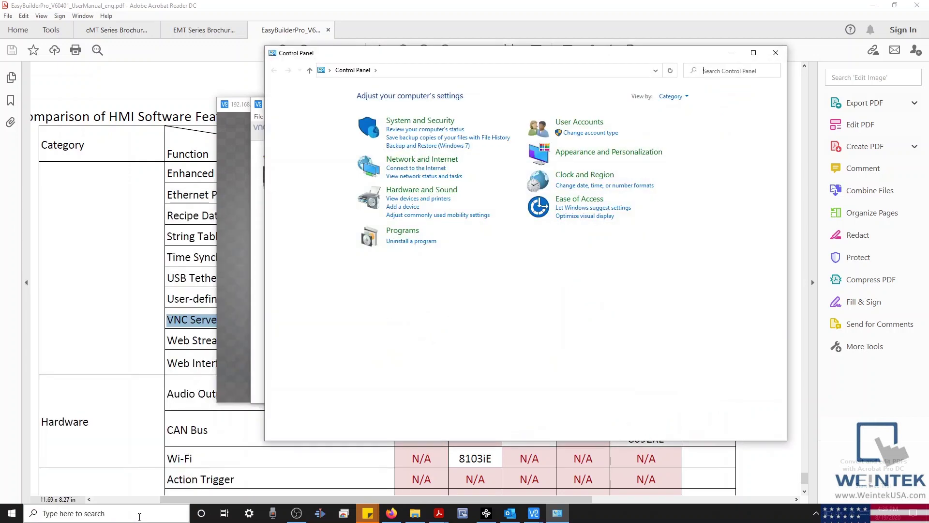
{"action": "left_click", "coordinate": [393, 160]}
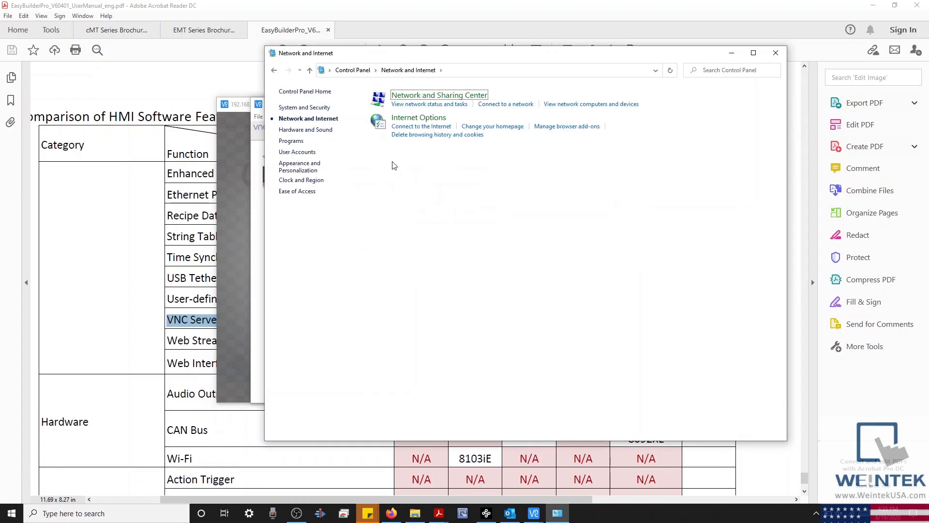
{"action": "left_click", "coordinate": [402, 96]}
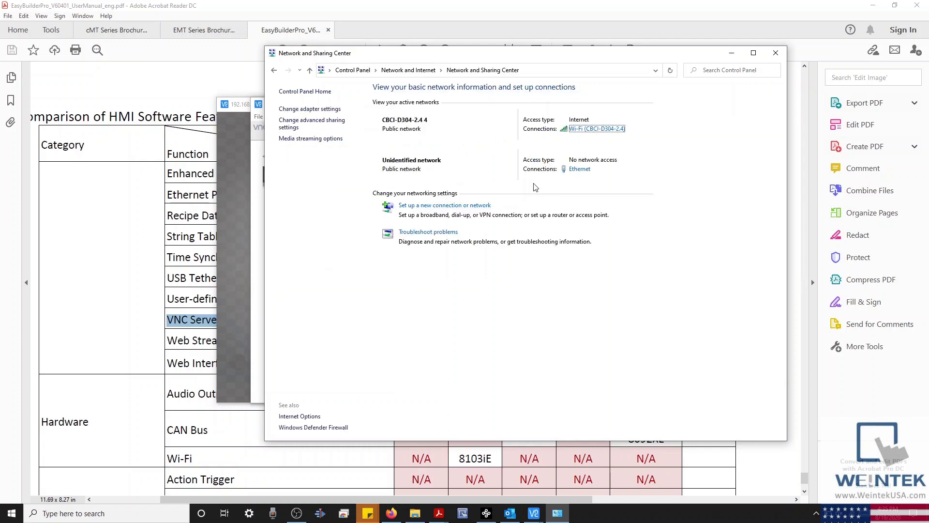
{"action": "left_click", "coordinate": [580, 169]}
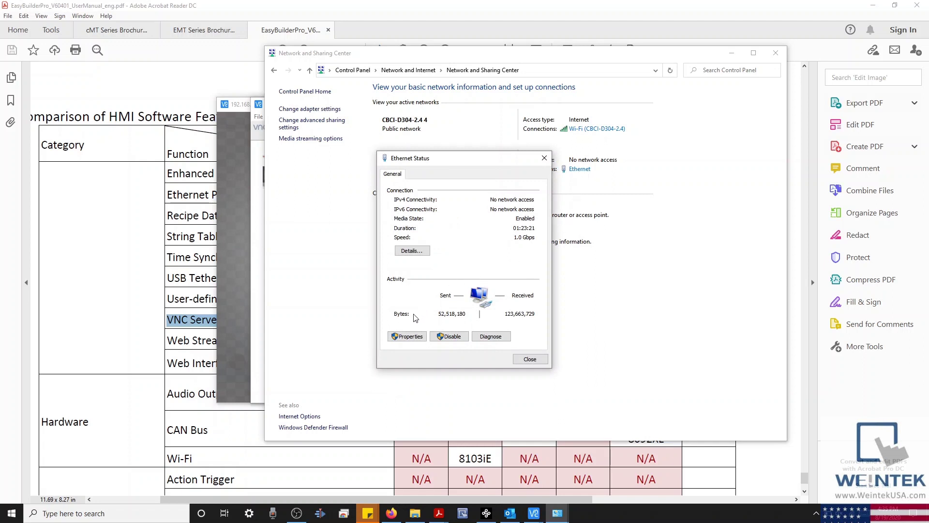
{"action": "left_click", "coordinate": [413, 338]}
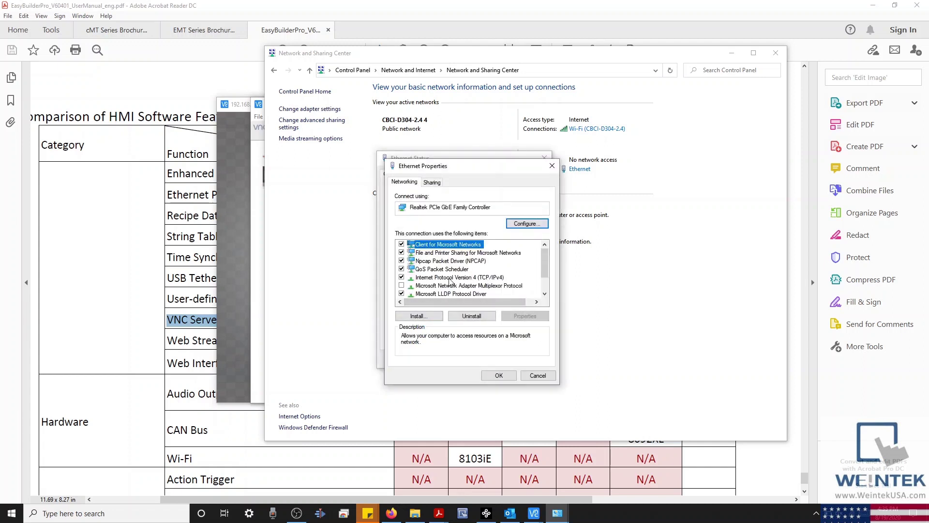
- In Ethernet IPv4 properties, enter static IP 192.168.0.4 with subnet mask 255.255.255.0
{"action": "left_click", "coordinate": [450, 278]}
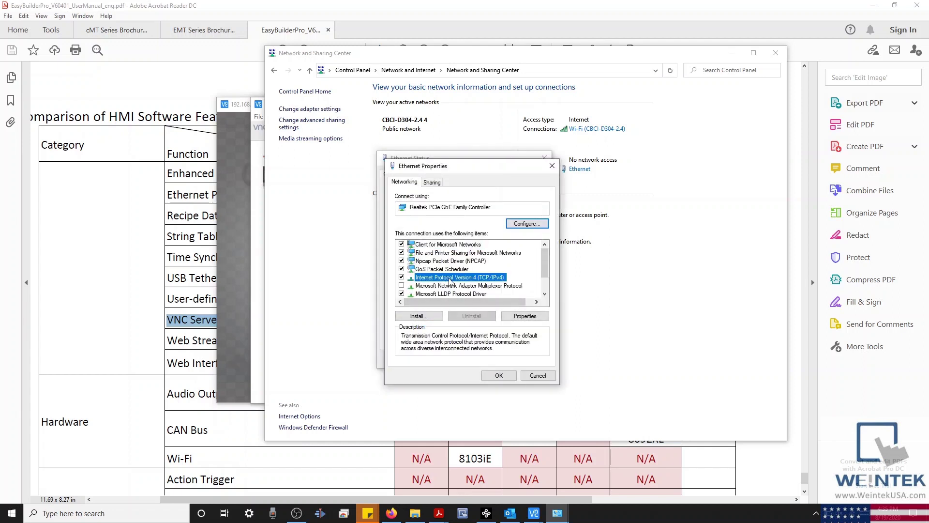
{"action": "double_click", "coordinate": [449, 278]}
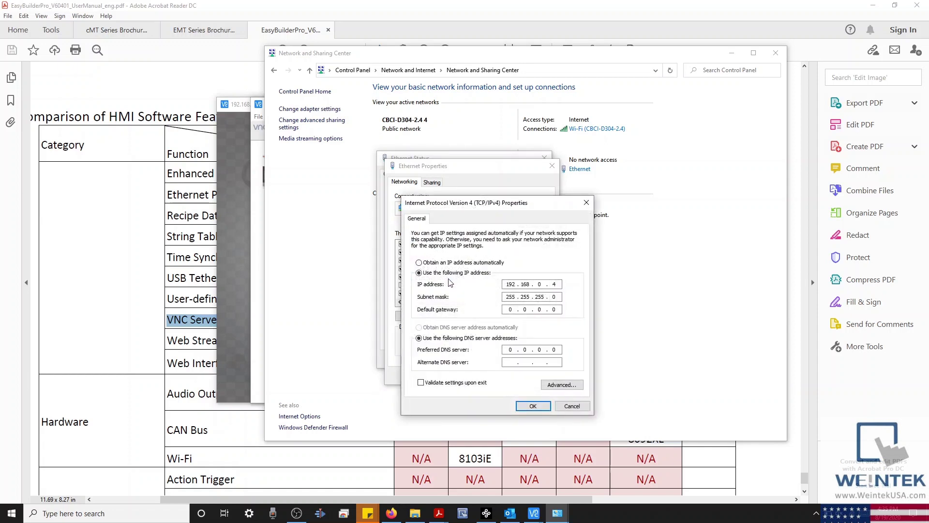
{"action": "left_click_drag", "start_coordinate": [541, 210], "coordinate": [553, 174]}
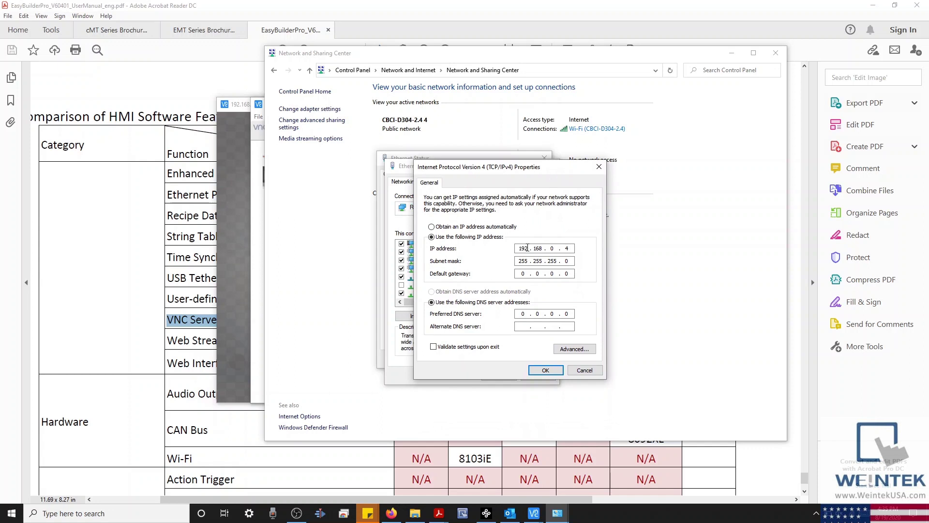
{"action": "mouse_move", "coordinate": [527, 248]}
{"action": "left_mouse_down"}
{"action": "mouse_move", "coordinate": [516, 247]}
{"action": "mouse_move", "coordinate": [531, 246]}
{"action": "left_mouse_up"}
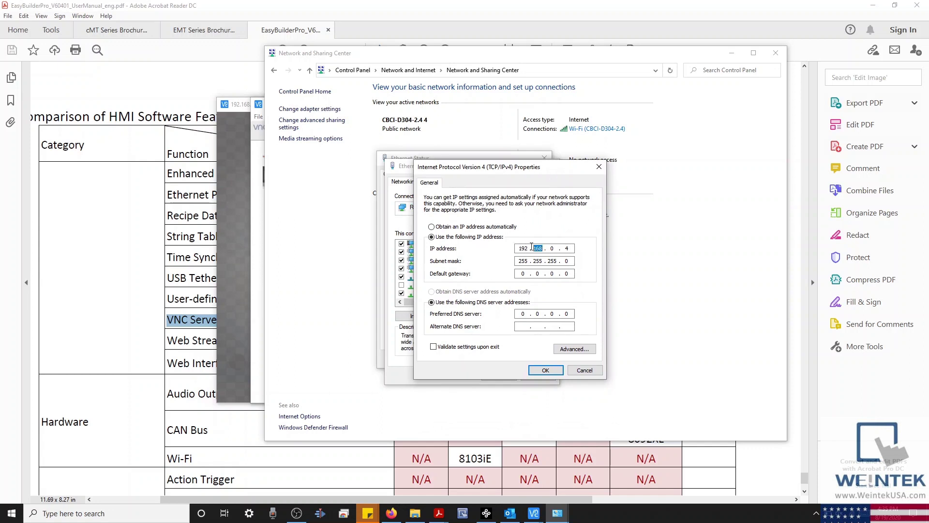
{"action": "left_click", "coordinate": [557, 246]}
{"action": "left_click_drag", "start_coordinate": [529, 262], "coordinate": [566, 261]}
{"action": "left_click_drag", "start_coordinate": [571, 248], "coordinate": [560, 250]}
{"action": "left_click", "coordinate": [572, 248]}
- Apply the IPv4 settings, accept the missing default gateway warning, and close the adapter windows
{"action": "left_click", "coordinate": [546, 373]}
{"action": "left_click", "coordinate": [504, 293]}
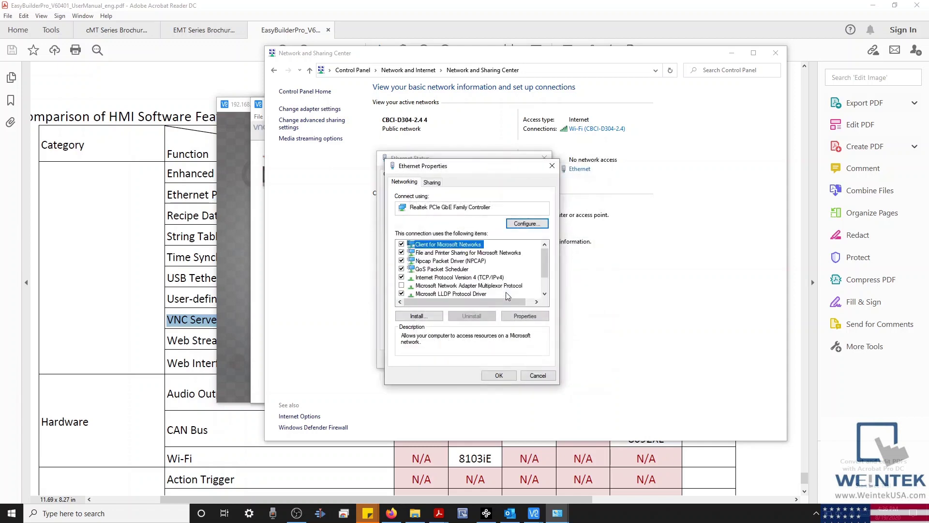
{"action": "left_click", "coordinate": [512, 374]}
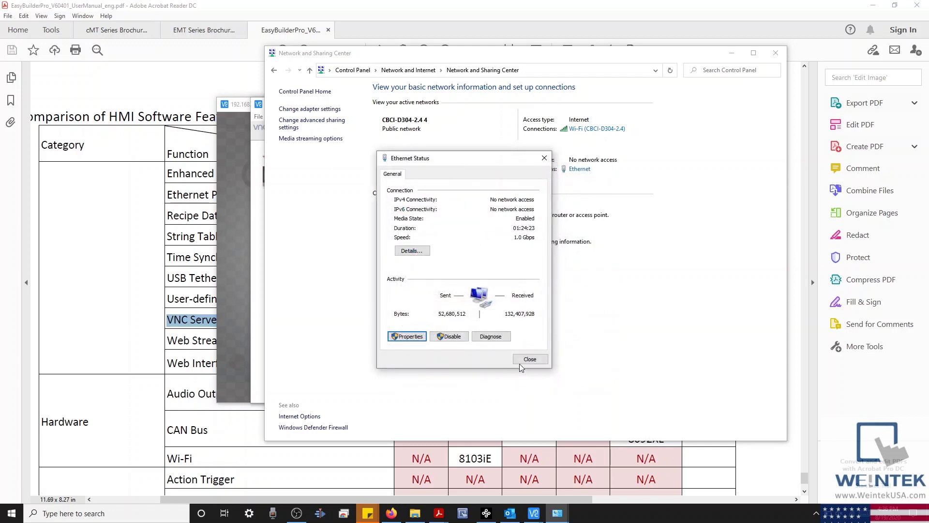
{"action": "left_click", "coordinate": [531, 359]}
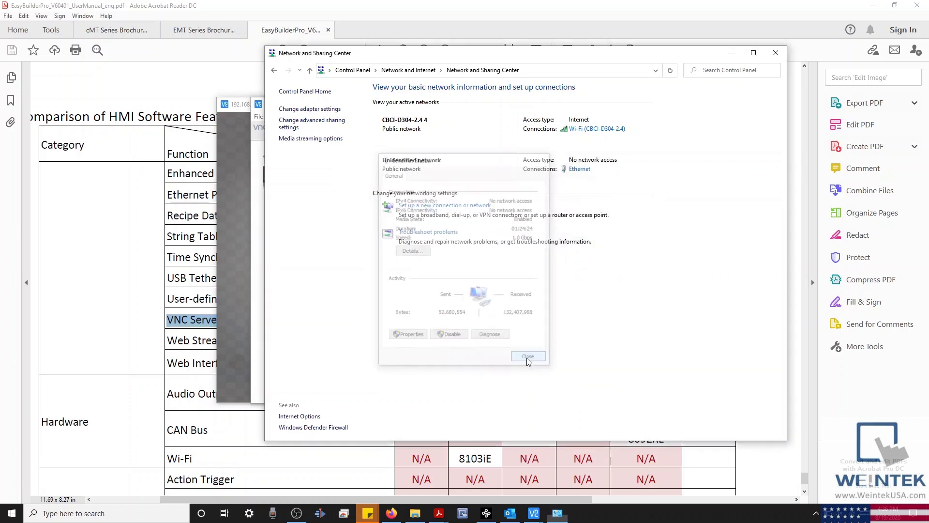
- Close Network and Sharing Center and the 192.168.0.3 session, then connect to 192.168.0.2
{"action": "left_click", "coordinate": [775, 52]}
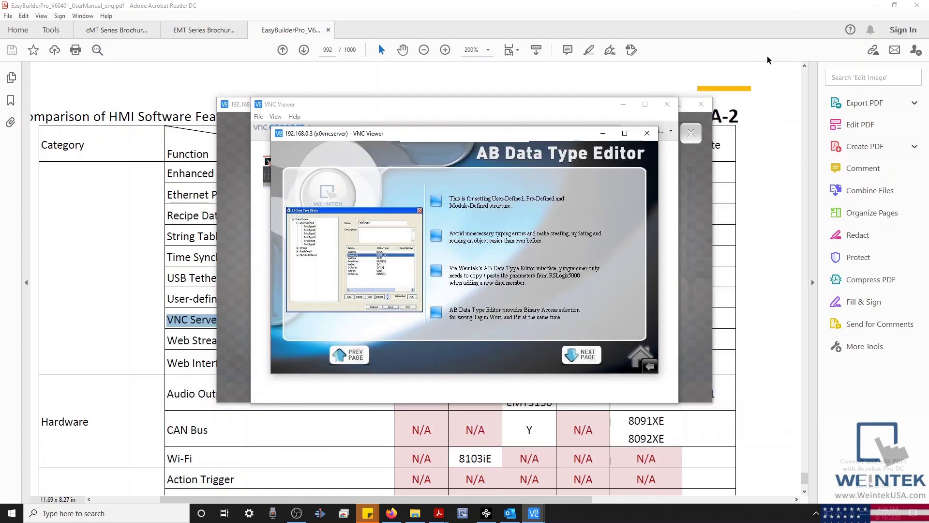
{"action": "left_click", "coordinate": [640, 137]}
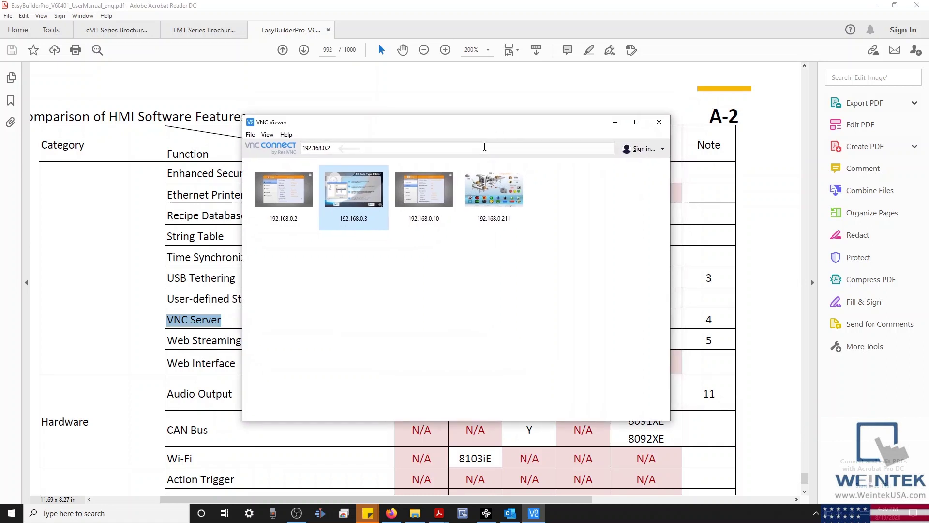
{"action": "left_click", "coordinate": [485, 147]}
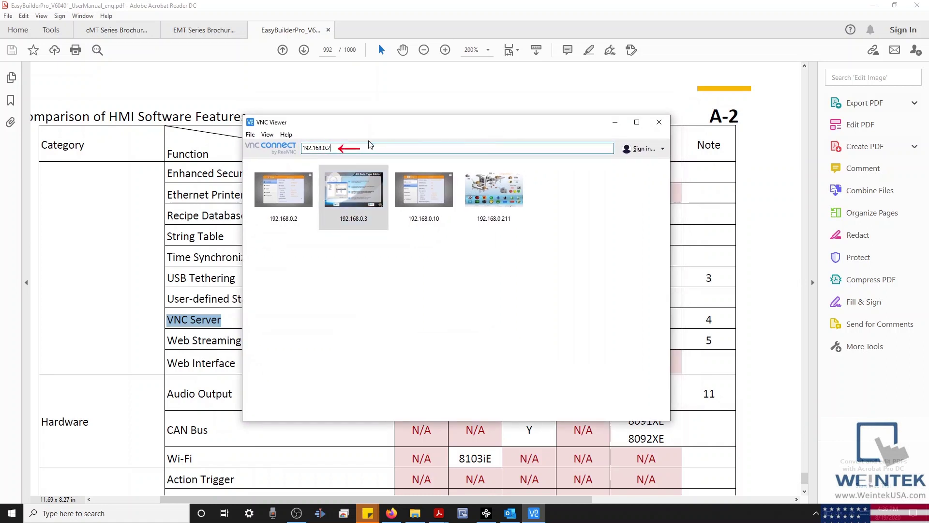
{"action": "key", "text": "Return"}
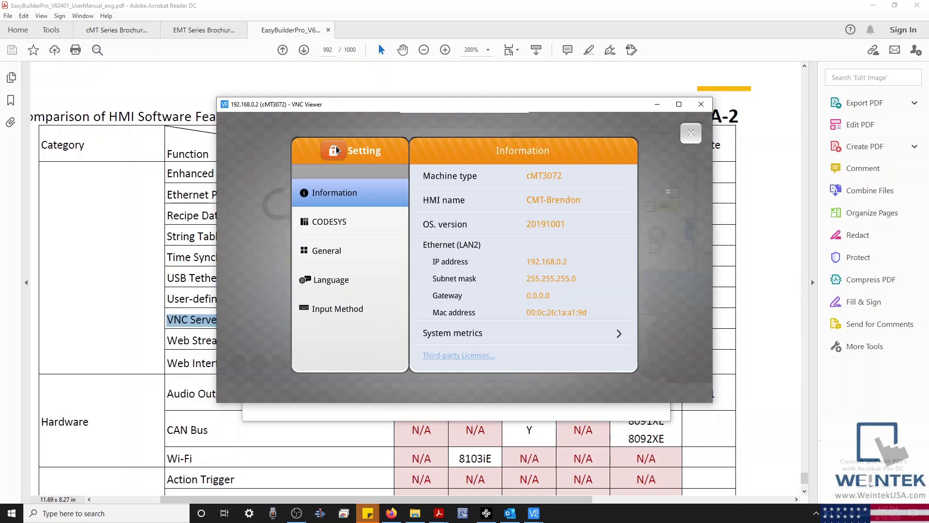
- Dismiss the cMT3072 information panel, view its Objects demo, then end the 192.168.0.2 session
{"action": "left_click", "coordinate": [691, 134]}
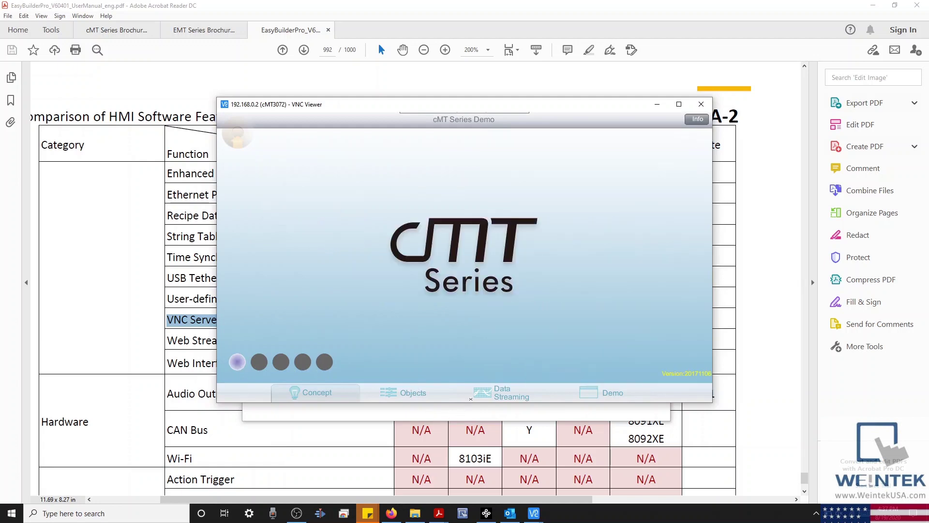
{"action": "left_click", "coordinate": [417, 393]}
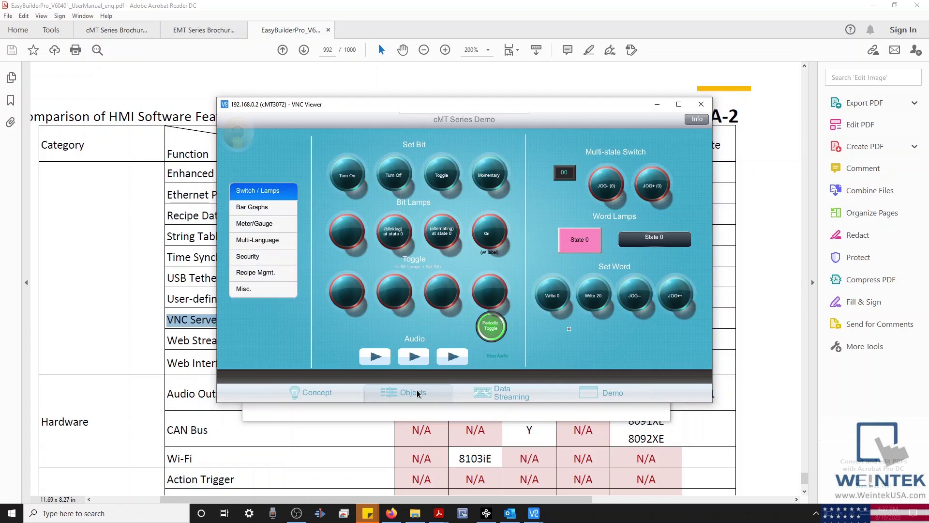
{"action": "left_click", "coordinate": [702, 105]}
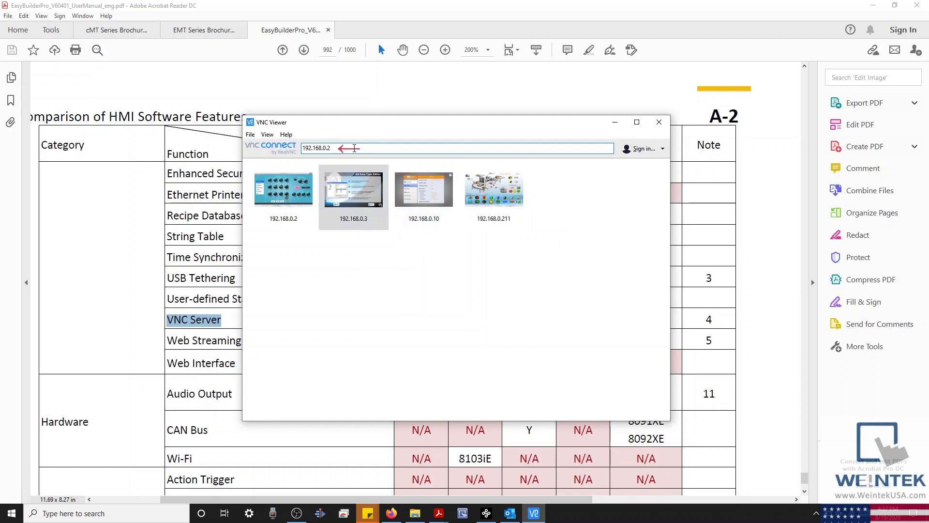
- Connect to the HMI at 192.168.0.3 and authenticate with the VNC password
{"action": "key", "text": "BackSpace"}
{"action": "type", "text": "3"}
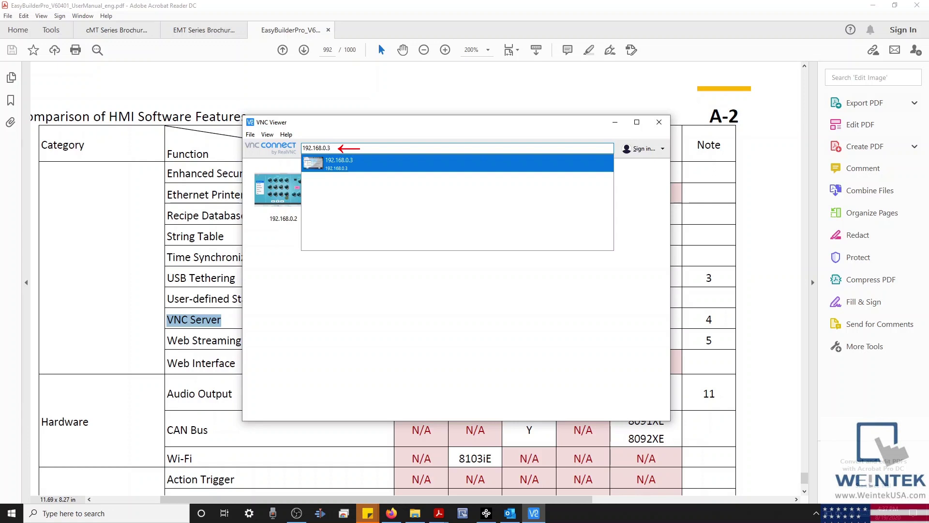
{"action": "key", "text": "Return"}
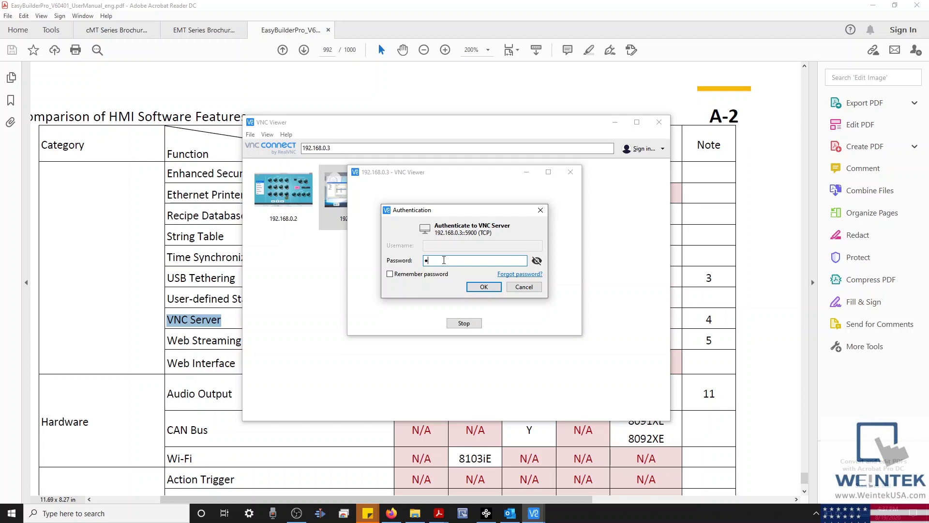
{"action": "left_click", "coordinate": [537, 260]}
{"action": "left_click", "coordinate": [484, 287]}
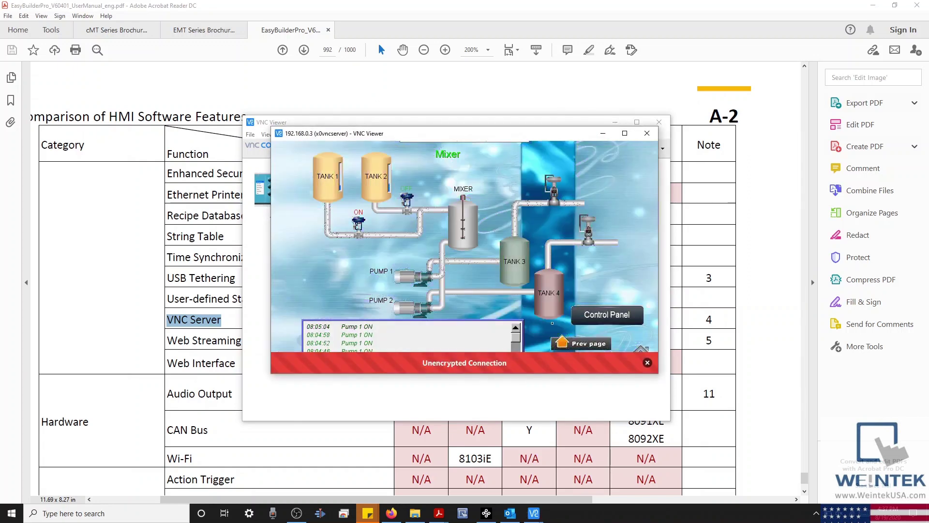
- Page the 192.168.0.3 HMI past the Mixer screen to its other process screens
{"action": "left_click", "coordinate": [558, 363]}
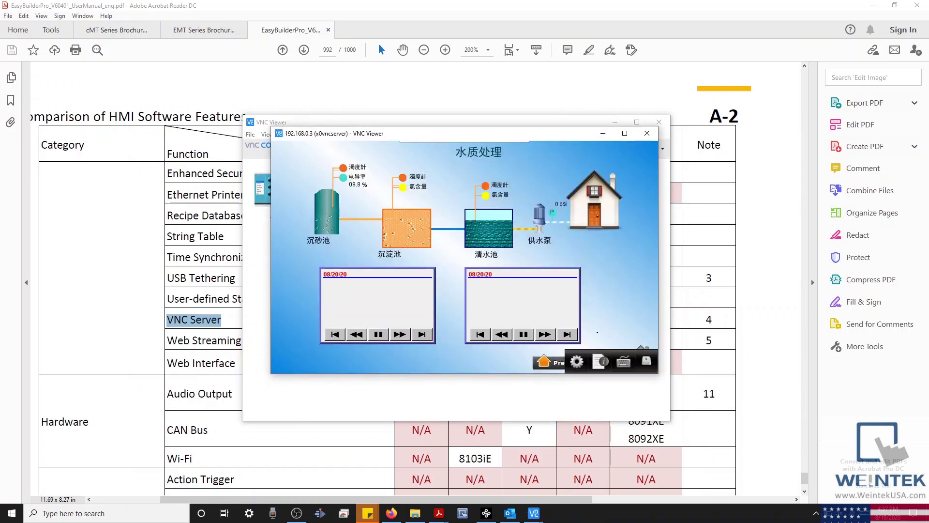
{"action": "left_click", "coordinate": [558, 363]}
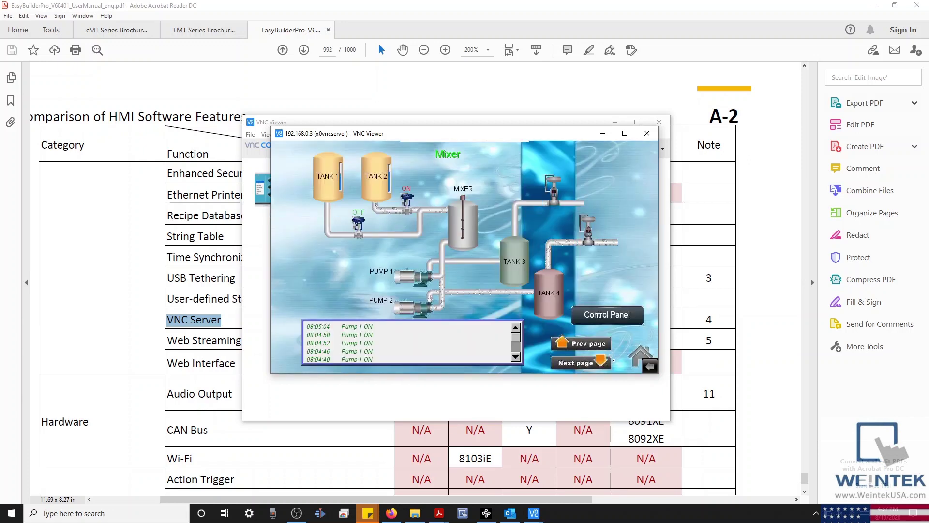
{"action": "left_click", "coordinate": [593, 361]}
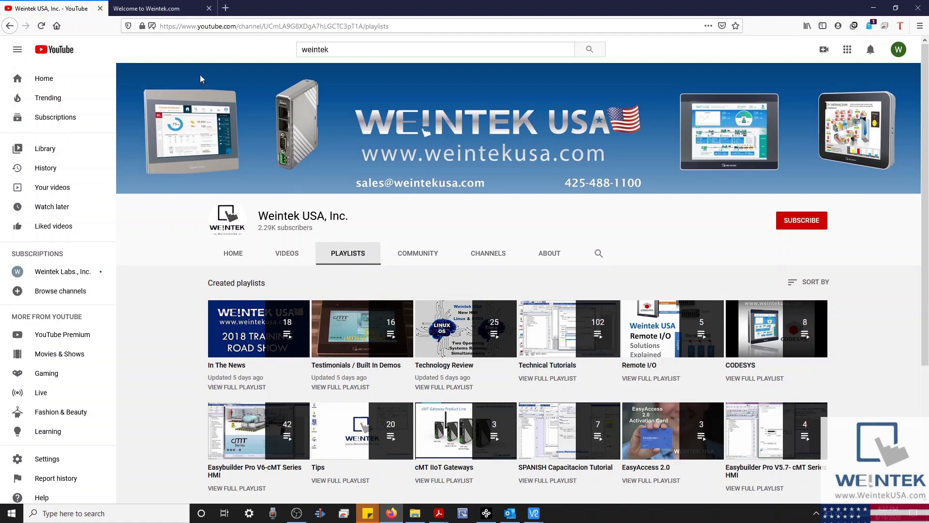
- Switch to the Weintek Download page and scroll to its software list with EasyBuilder Pro V6.04.02.349
{"action": "left_click", "coordinate": [172, 12]}
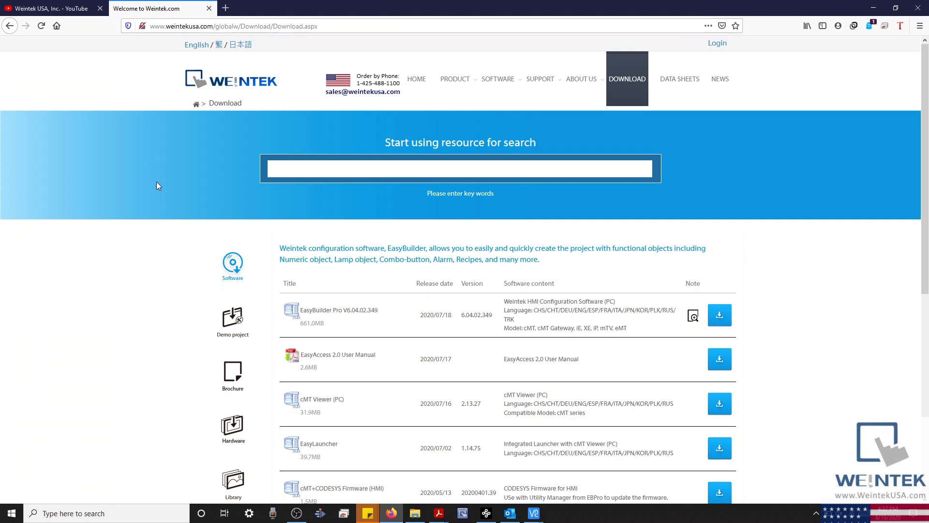
{"action": "scroll", "coordinate": [226, 213], "scroll_direction": "down", "scroll_amount": 1}
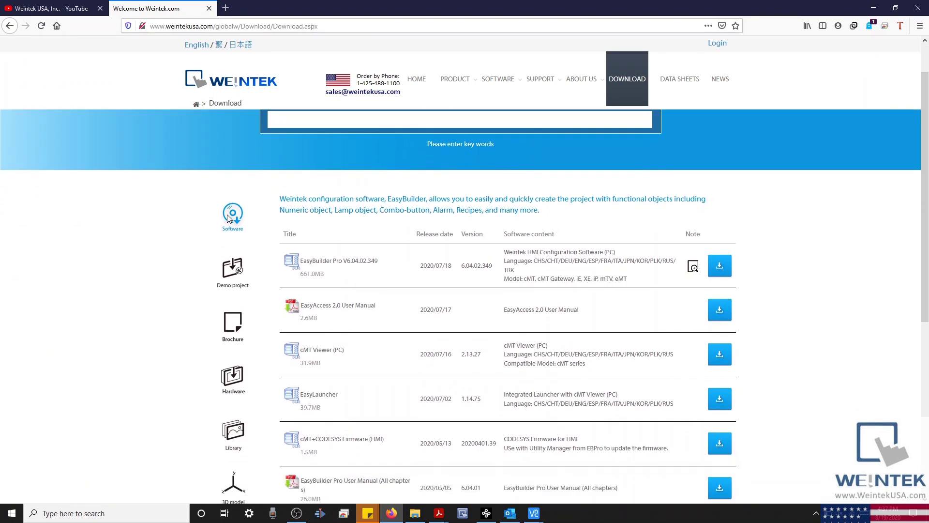
{"action": "scroll", "coordinate": [229, 218], "scroll_direction": "down", "scroll_amount": 2}
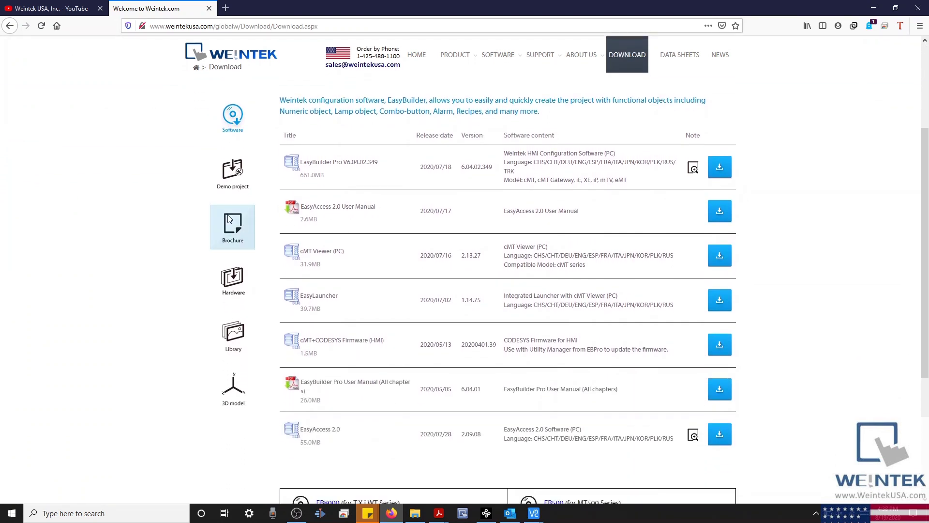